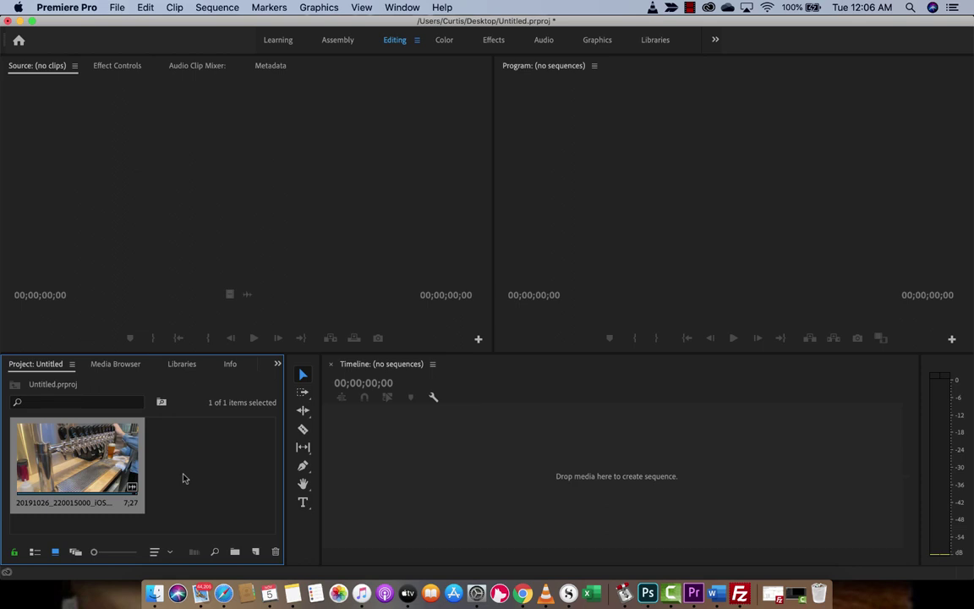
Build a sequence from the beer-pouring clip, zoom the timeline, play it, and park the playhead at its end
drag(76, 461, 385, 452)
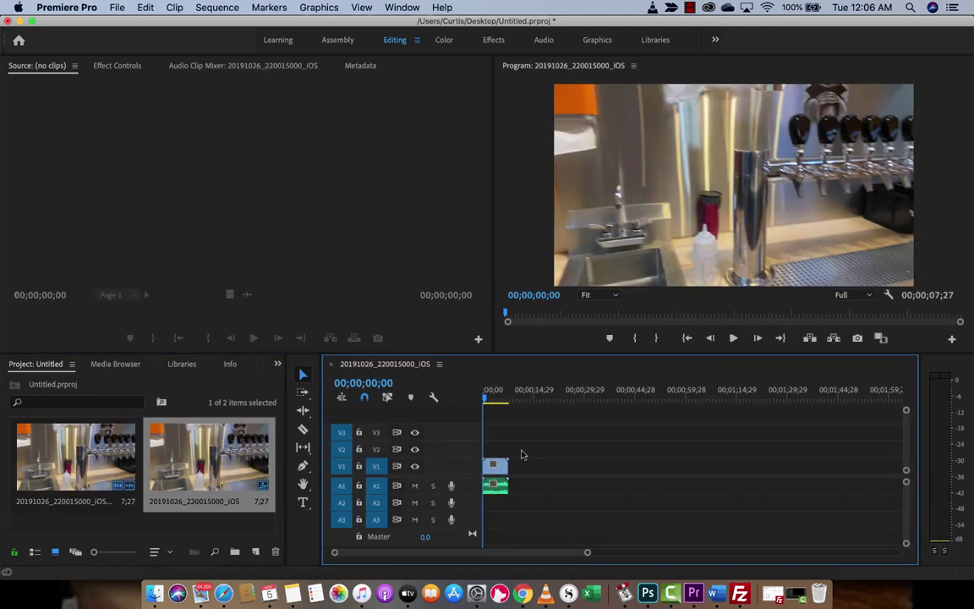
drag(587, 554, 550, 560)
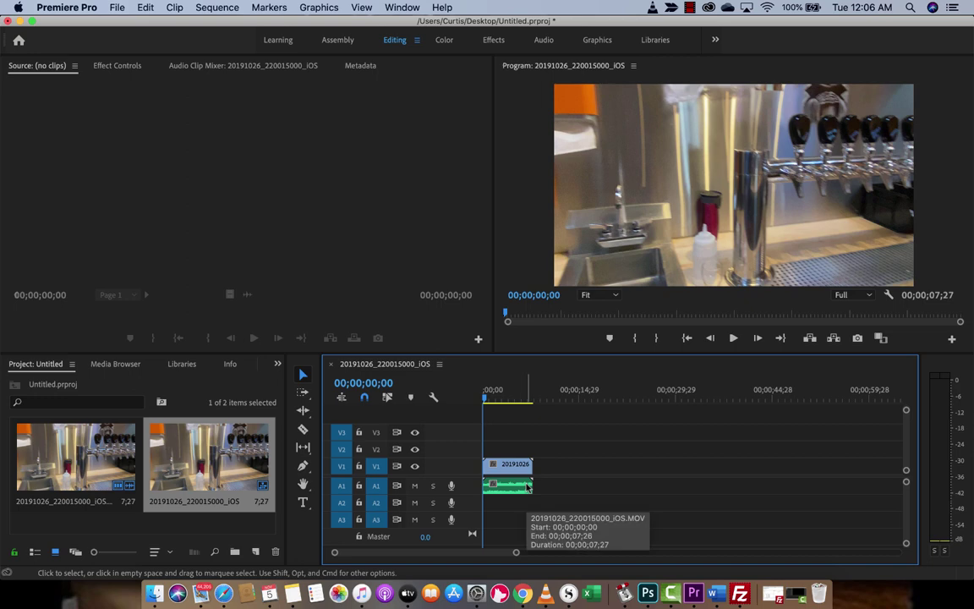
key(space)
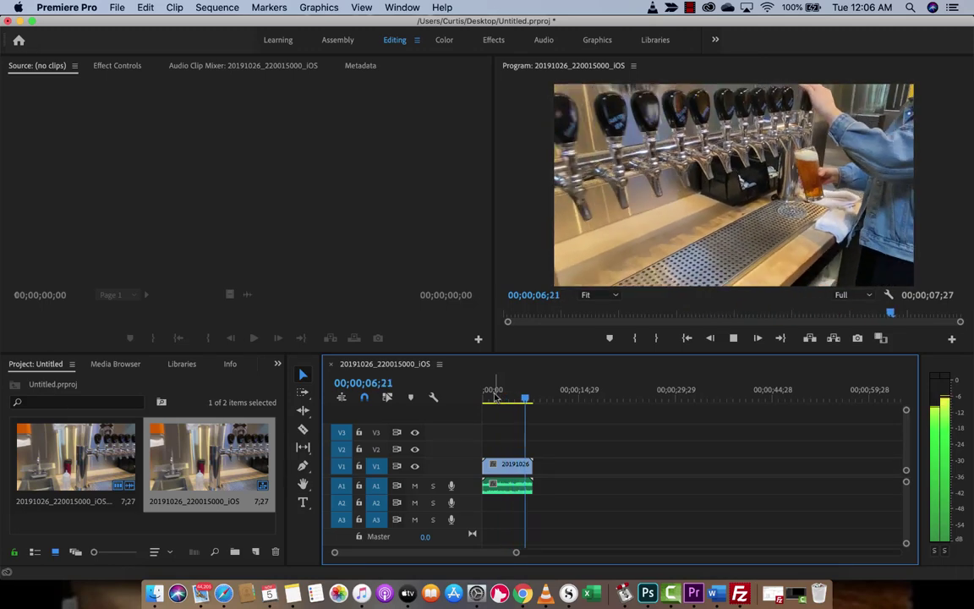
key(space)
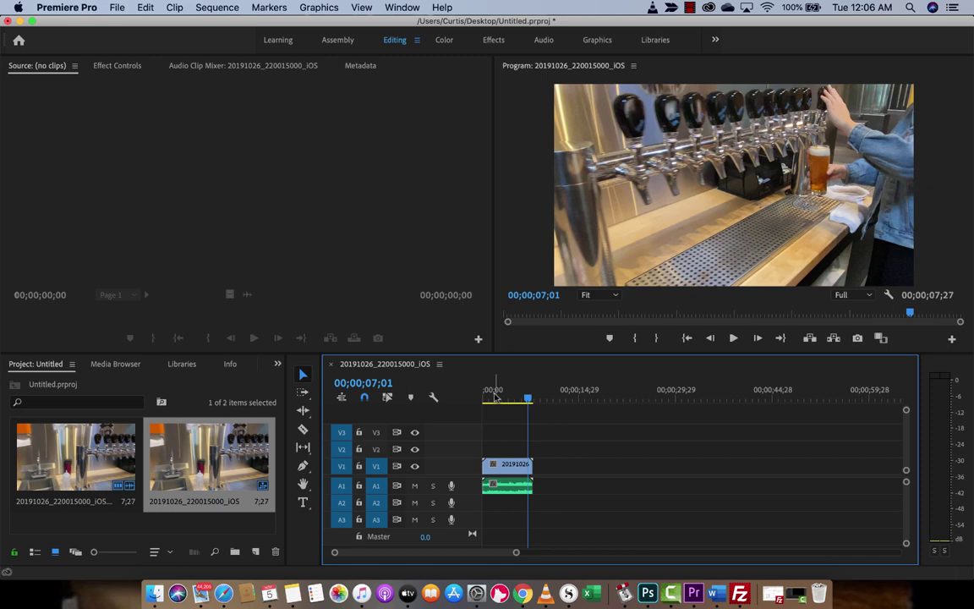
mouse_move(527, 397)
mouse_down()
mouse_move(552, 398)
mouse_move(535, 396)
mouse_up()
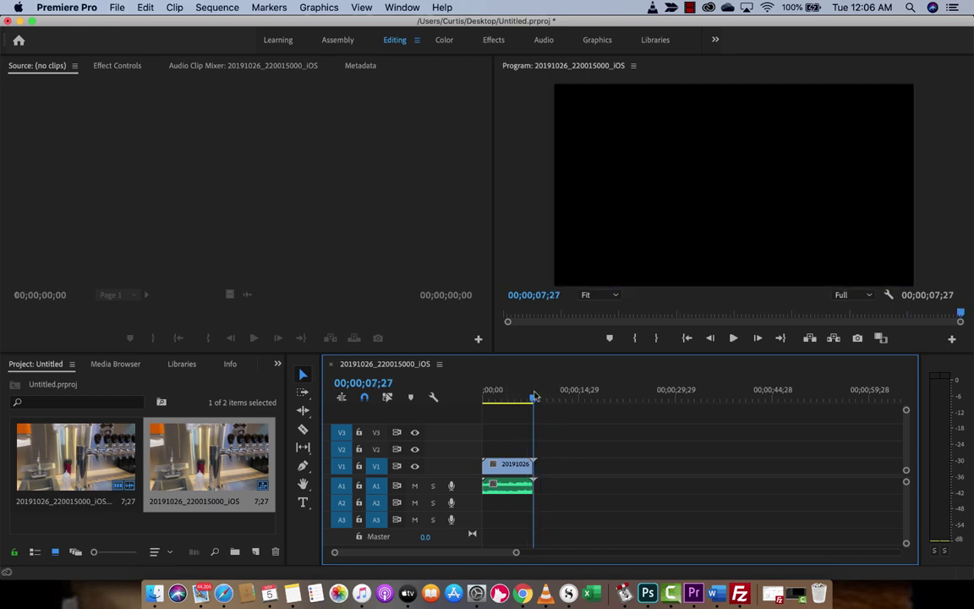
Open File > Export > Media, keep H.264 as the format, and open the Preset list
click(115, 6)
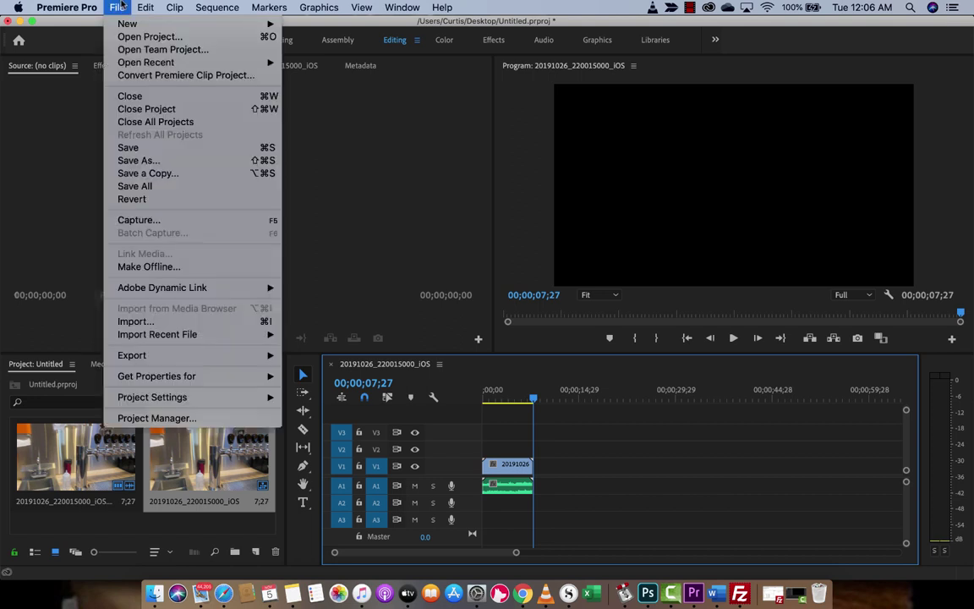
mouse_move(169, 355)
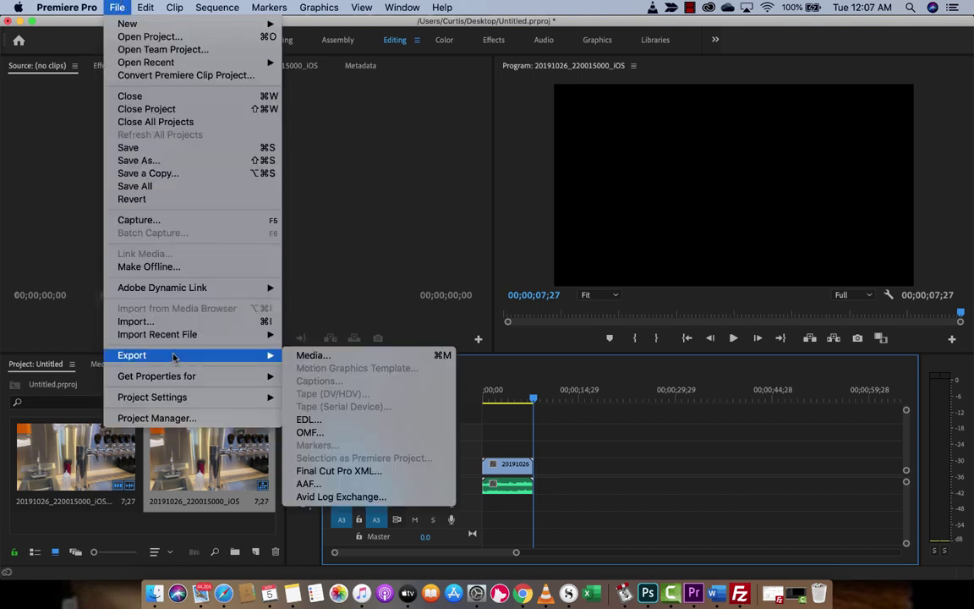
click(313, 355)
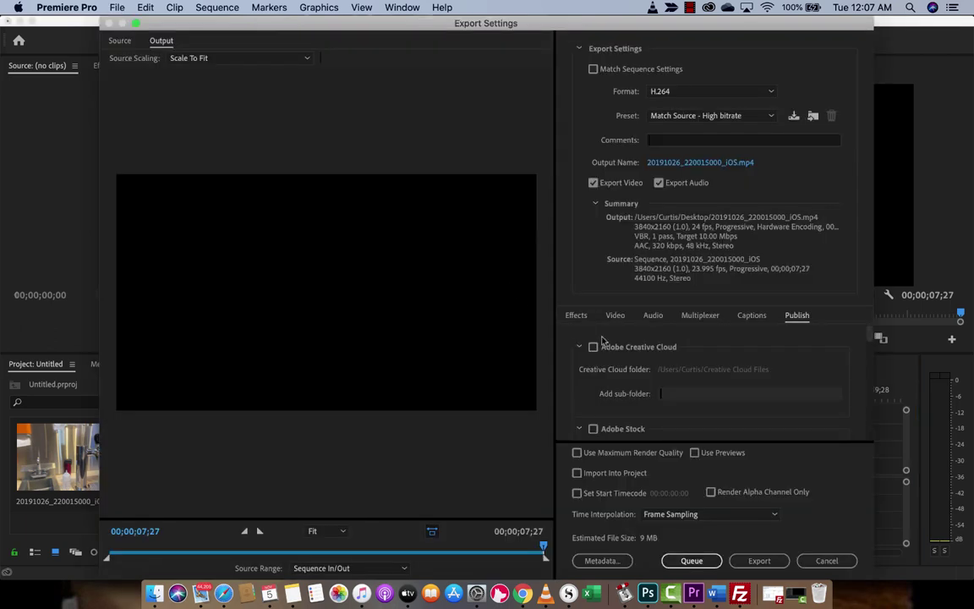
click(576, 315)
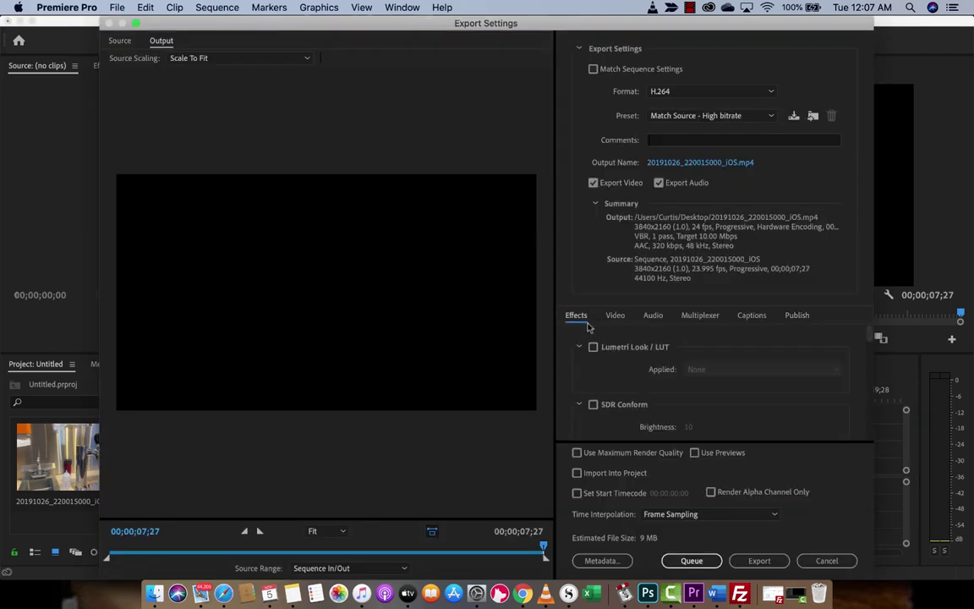
click(712, 91)
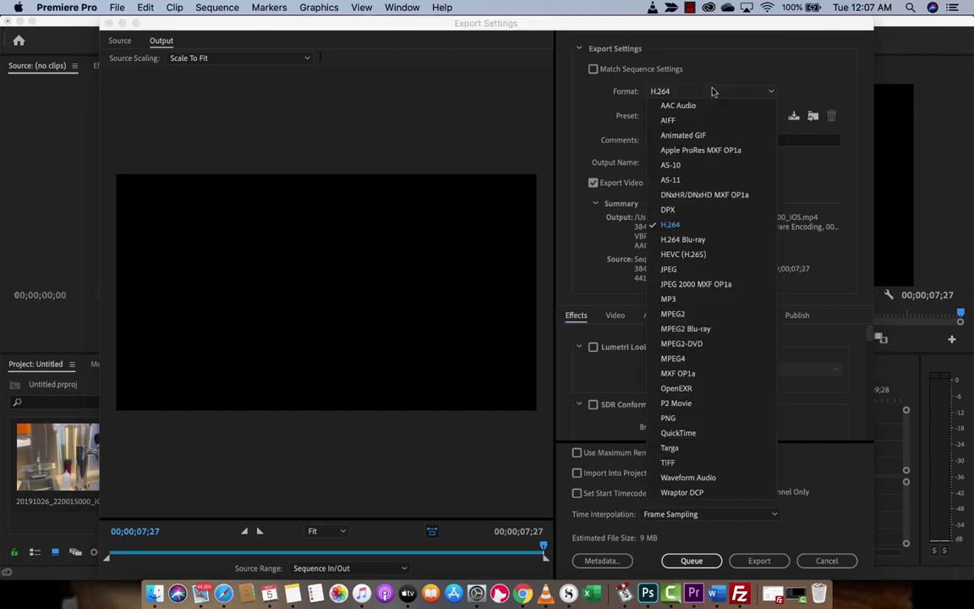
click(711, 95)
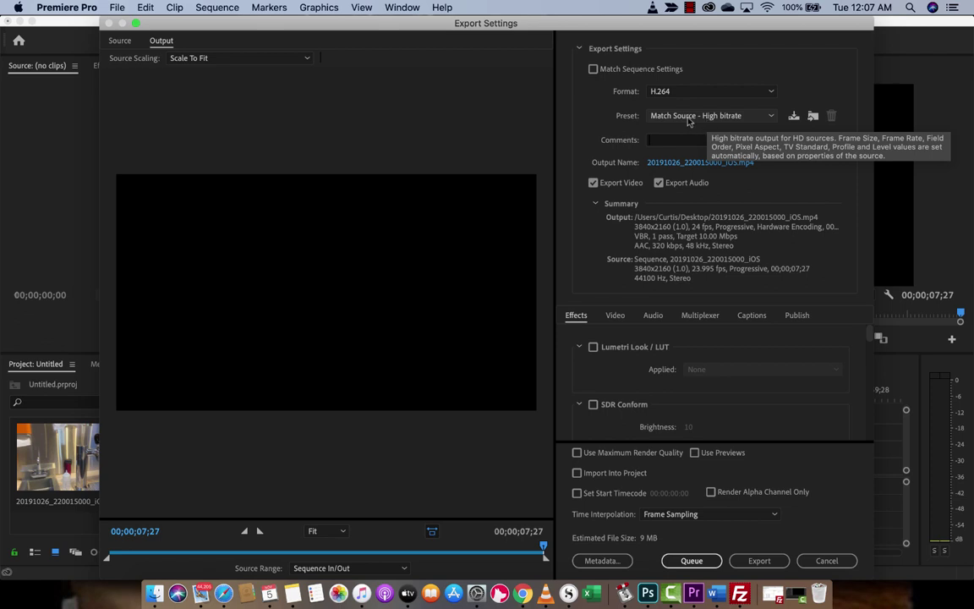
click(688, 118)
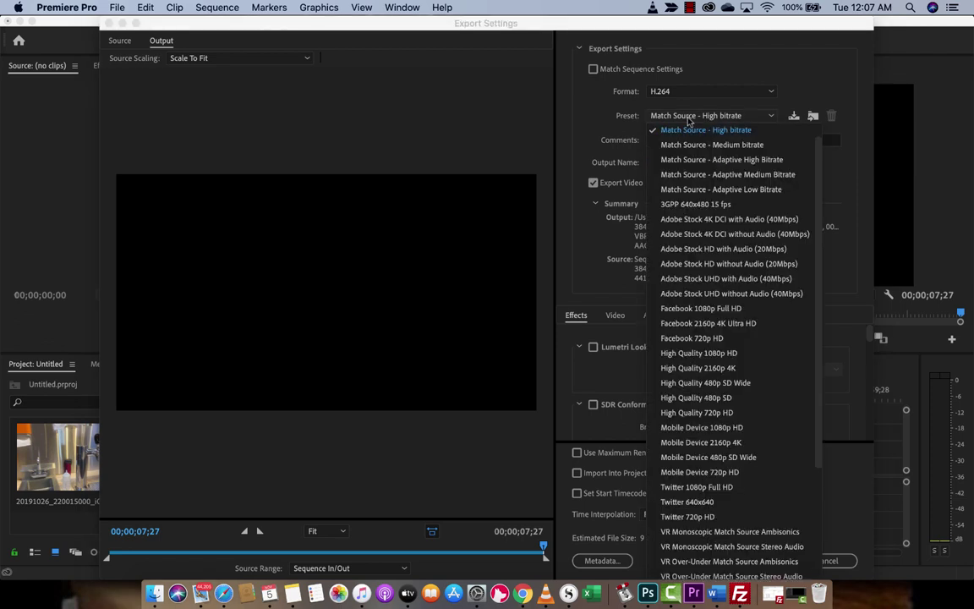
Apply the Adobe Stock 4K DCI with Audio (40Mbps) preset for 4096x2160 output
scroll(714, 203, up, 1)
scroll(717, 209, down, 3)
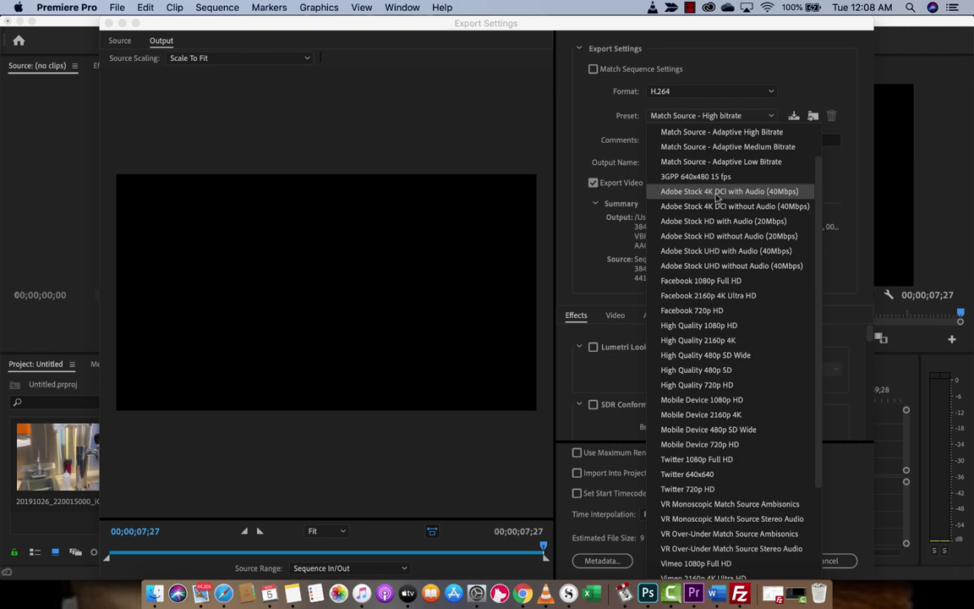
key(Escape)
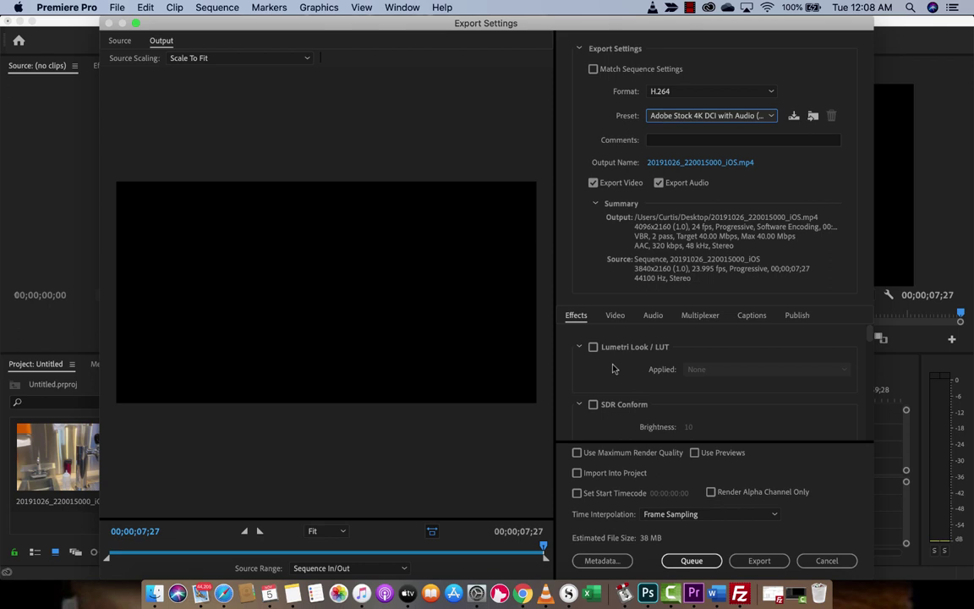
scroll(615, 369, down, 3)
scroll(614, 370, up, 3)
Tick Adobe Stock under Publish, start the export, and switch to Chrome's contributor page
click(799, 316)
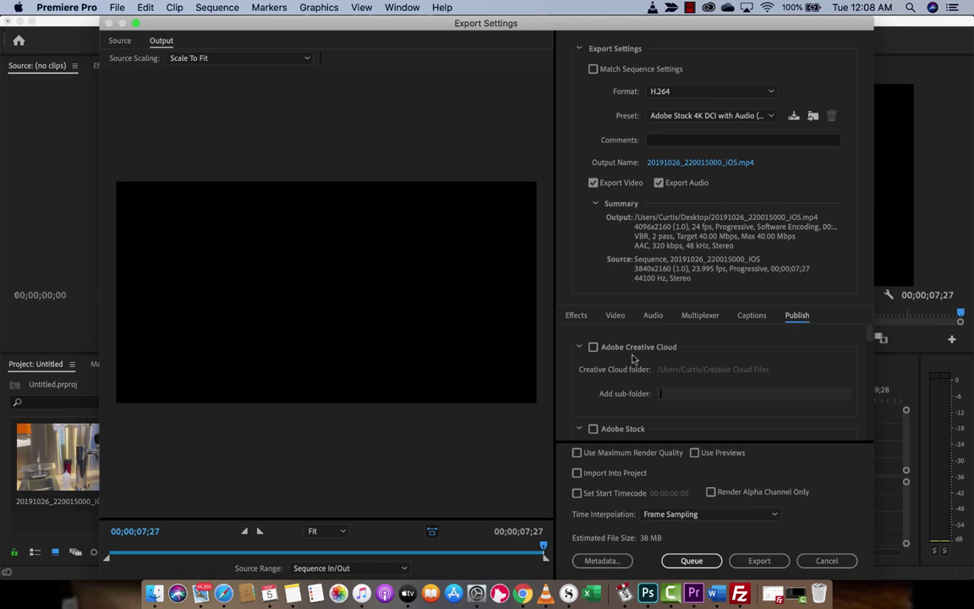
scroll(633, 359, down, 1)
scroll(633, 359, up, 1)
scroll(635, 353, down, 7)
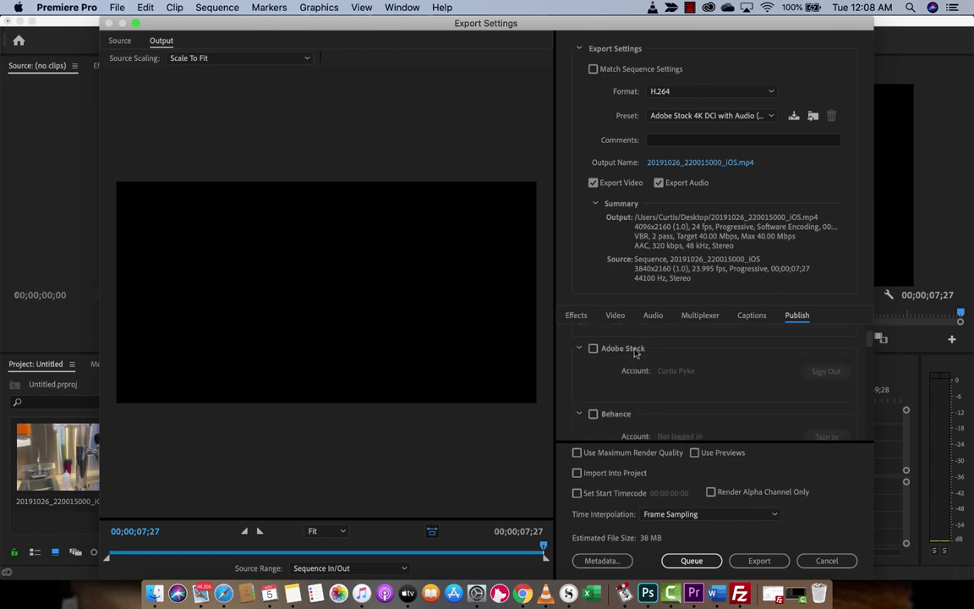
click(592, 349)
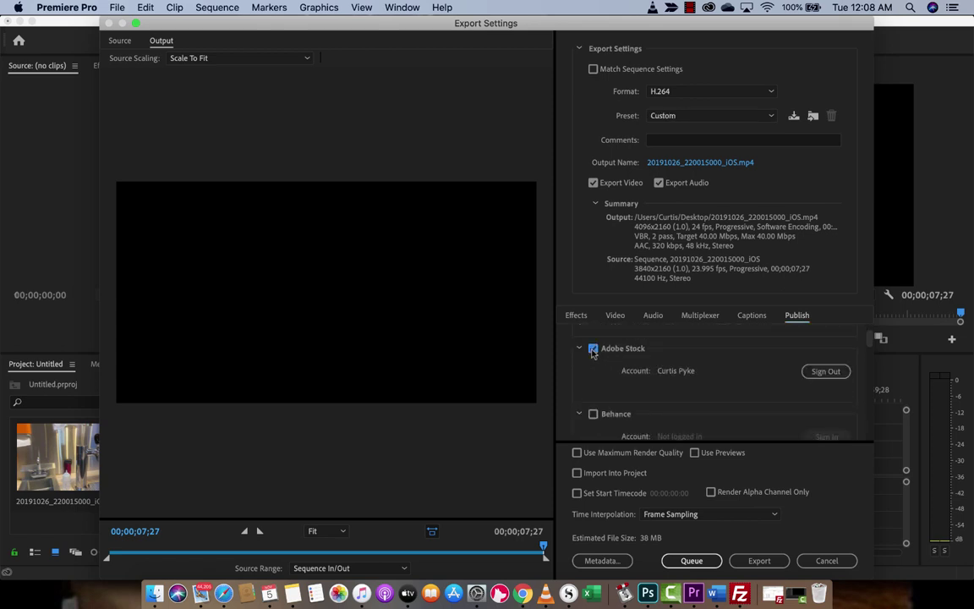
click(752, 562)
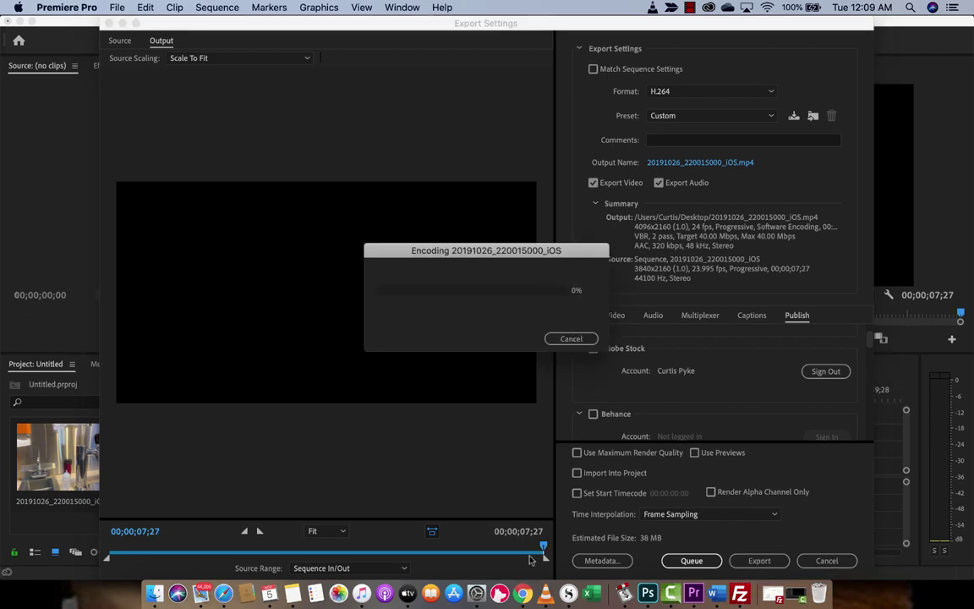
click(522, 593)
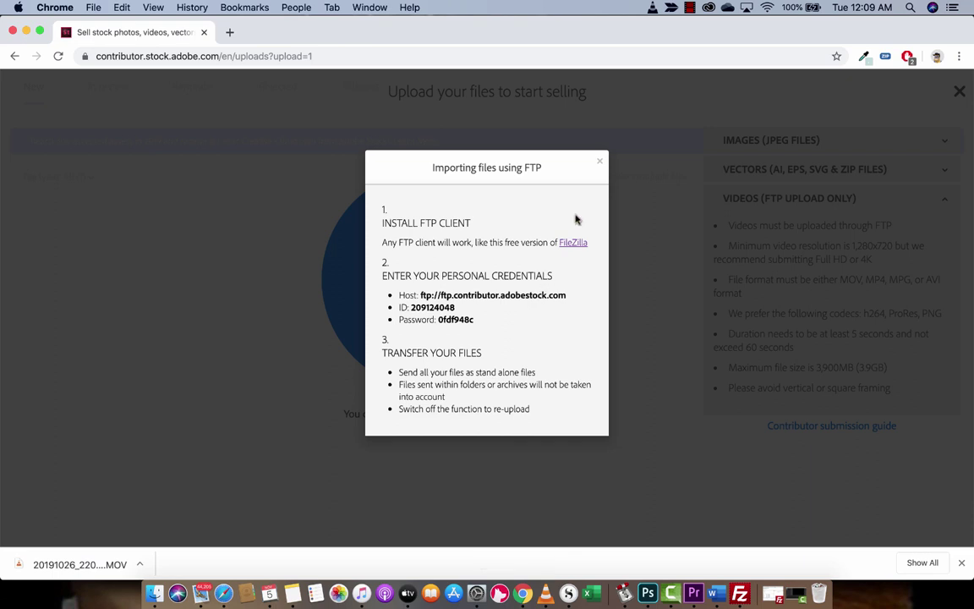
Dismiss the FTP instructions and view the dashboard showing $0.00 earnings and 0 assets
click(600, 161)
scroll(319, 173, up, 2)
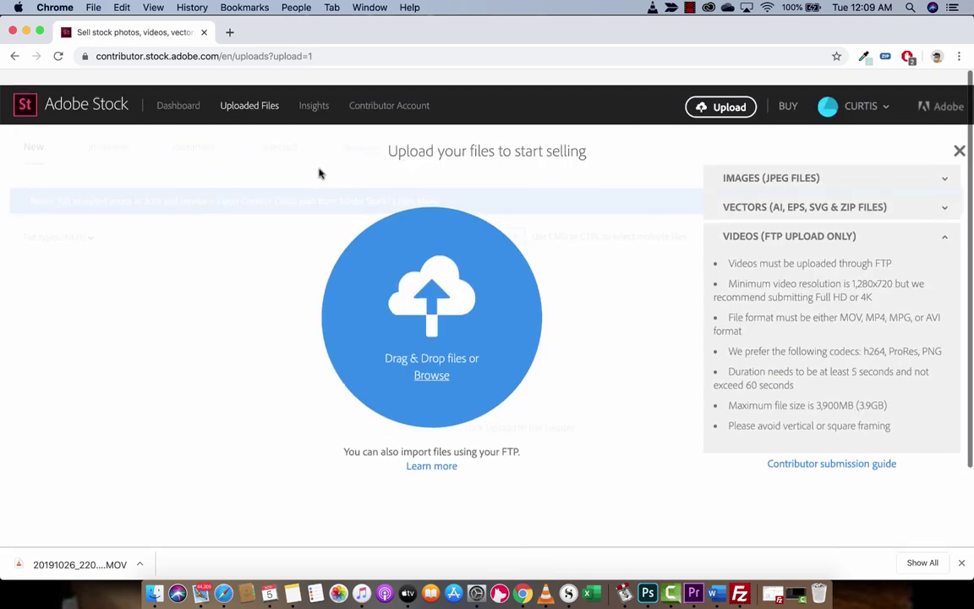
click(169, 91)
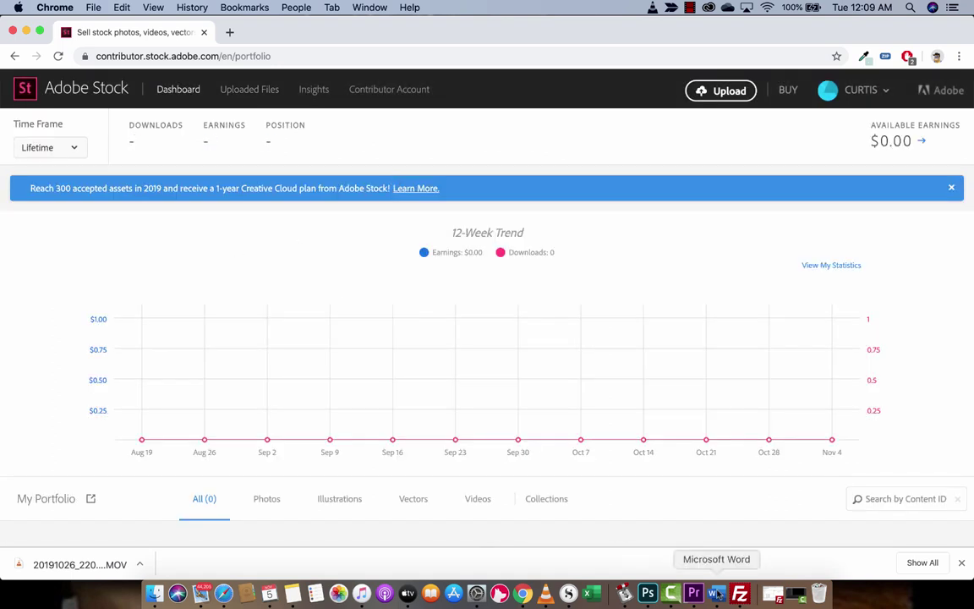
scroll(339, 352, down, 1)
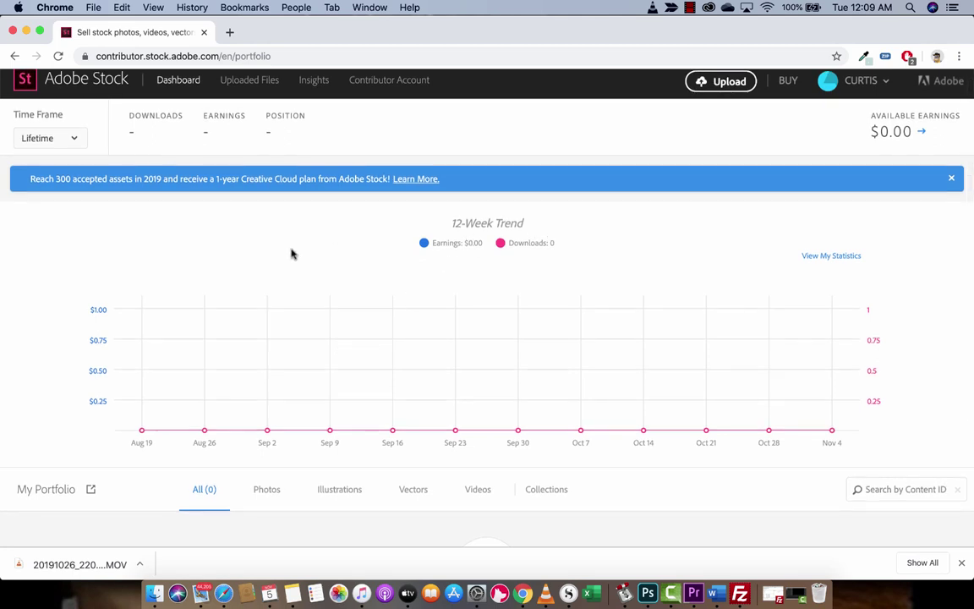
scroll(209, 265, up, 1)
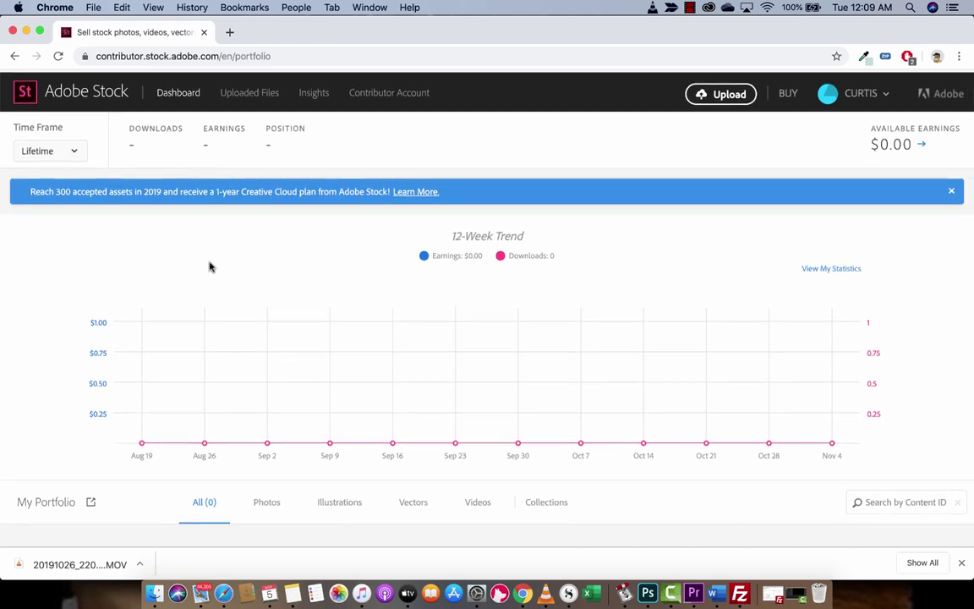
scroll(210, 268, down, 1)
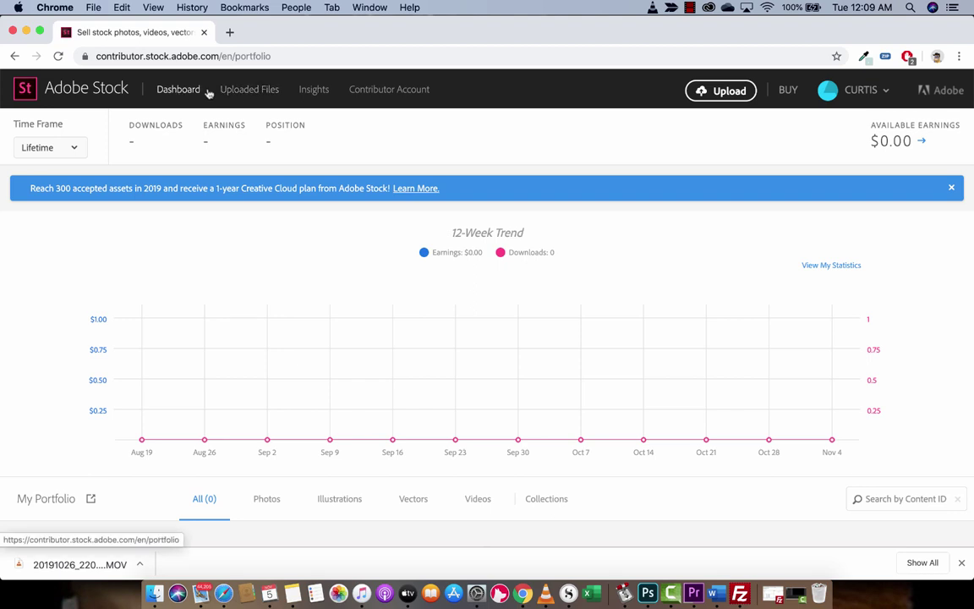
Browse the uploaded files, releases and In review lists, then return to Premiere Pro's upload
click(251, 92)
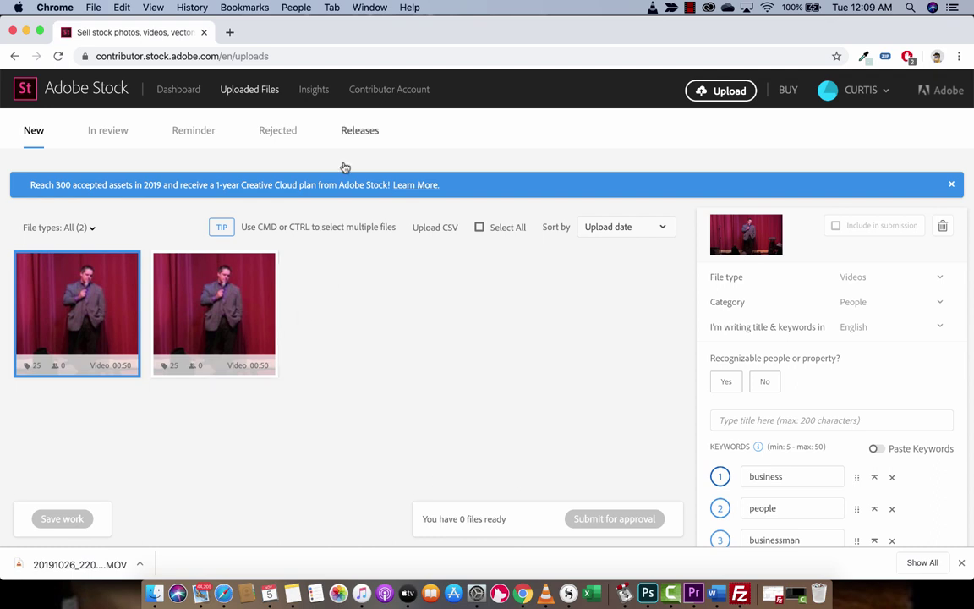
click(359, 133)
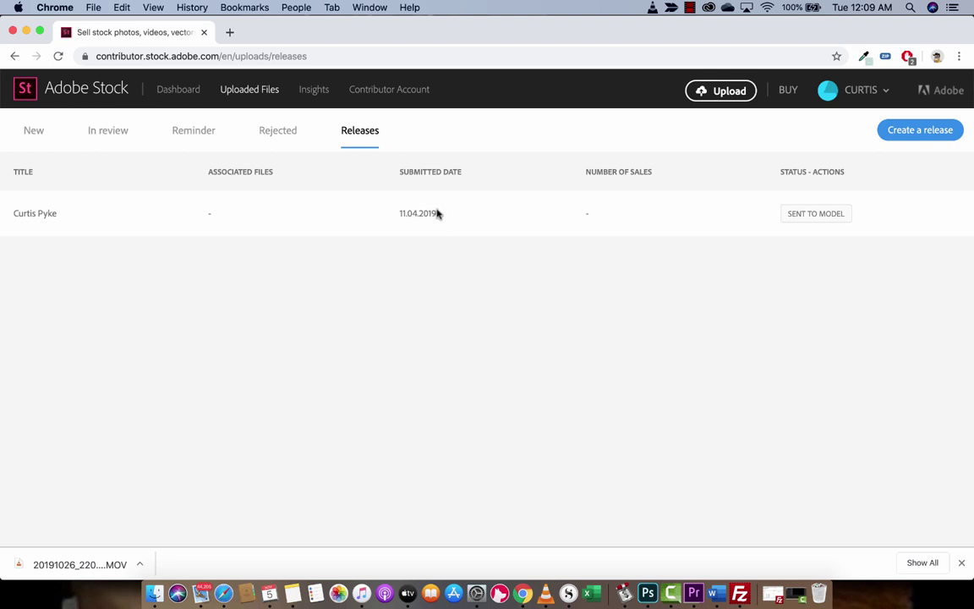
mouse_move(823, 203)
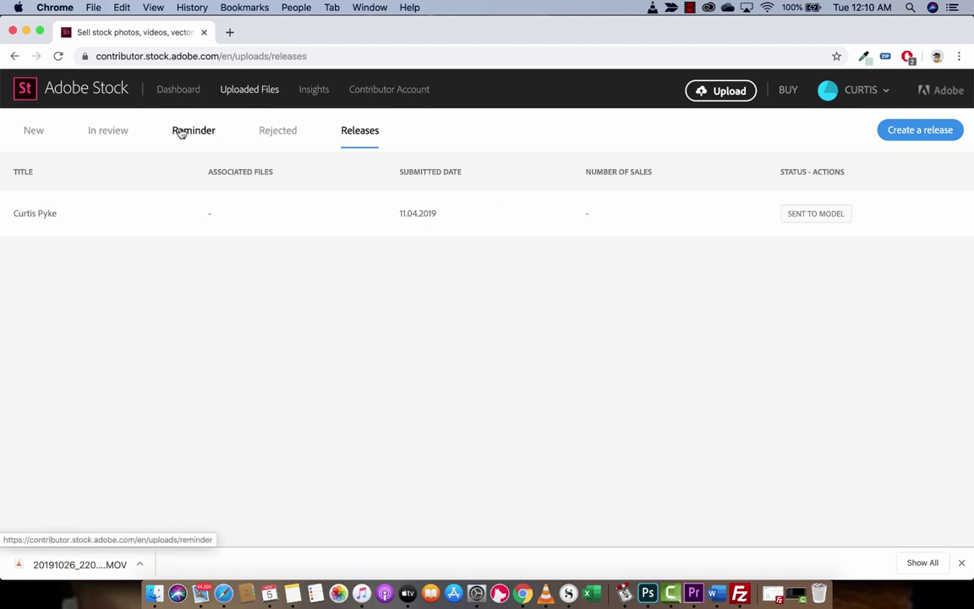
click(126, 134)
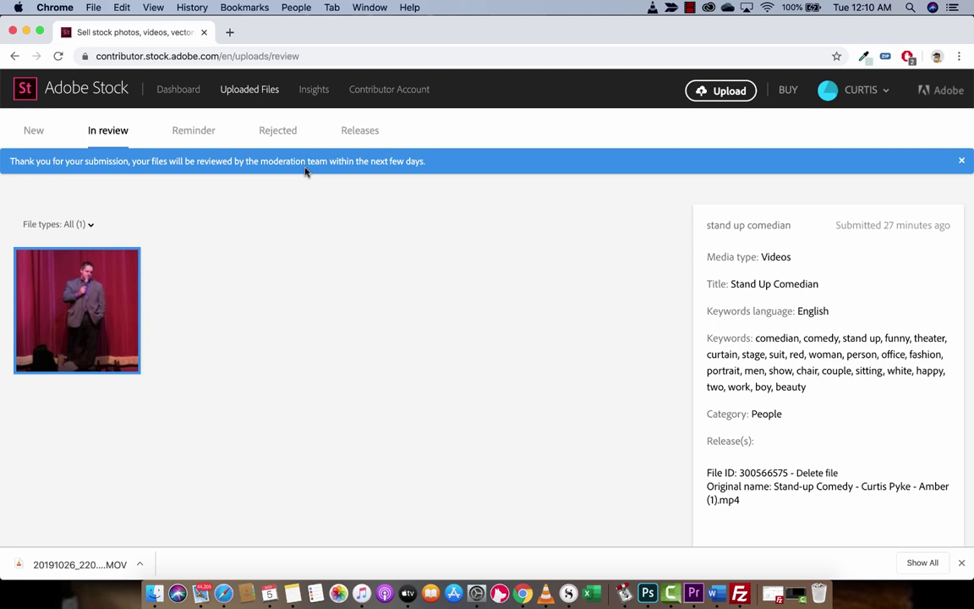
click(694, 594)
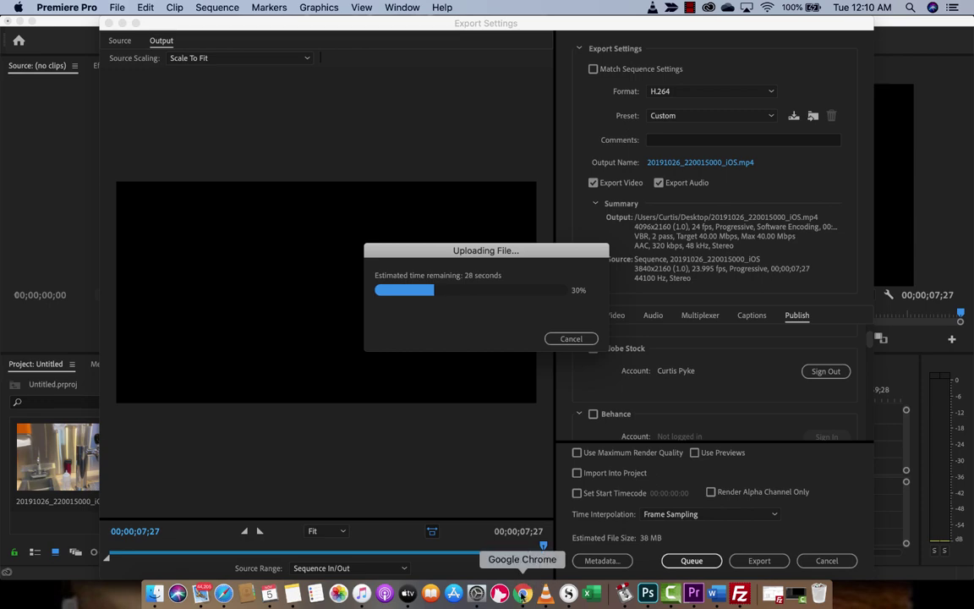
Alternate between the Adobe Stock New uploads list and Premiere Pro until the upload completes
click(523, 593)
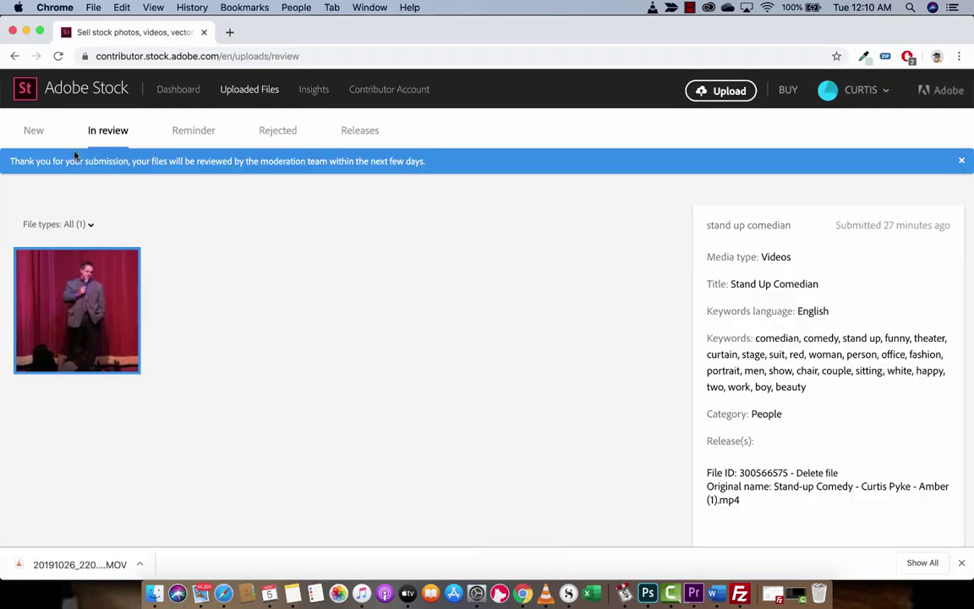
click(34, 132)
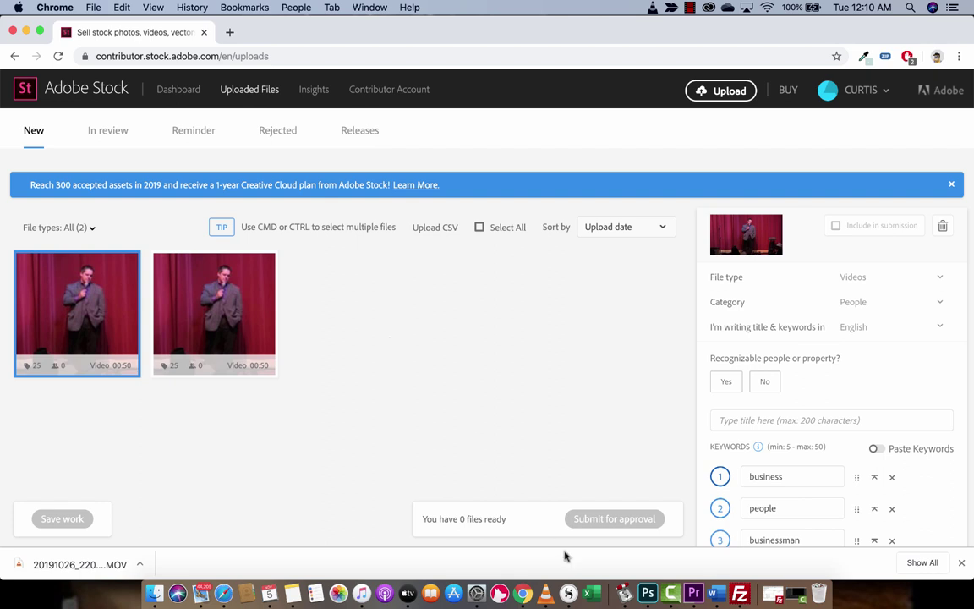
click(693, 593)
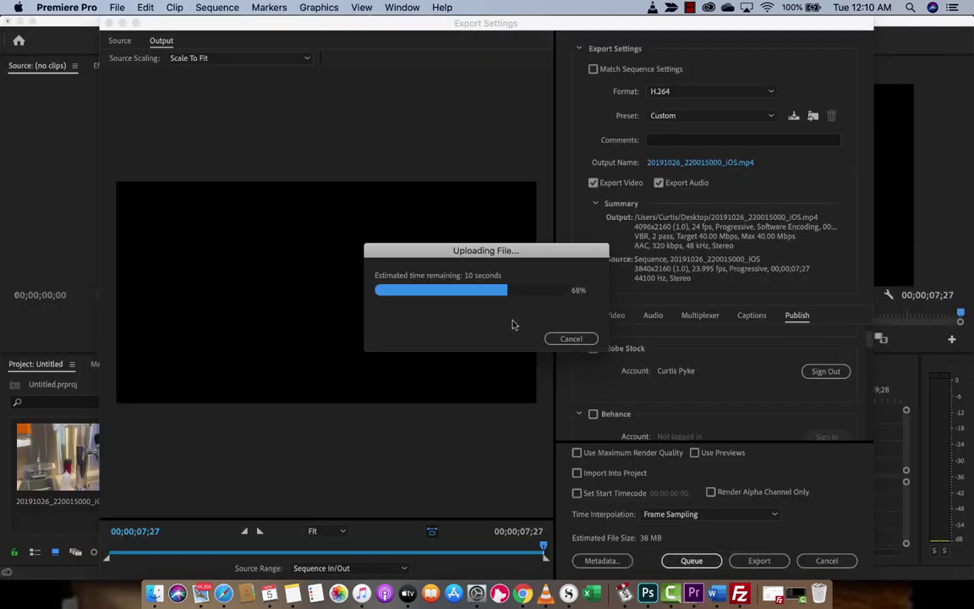
key(super+Tab)
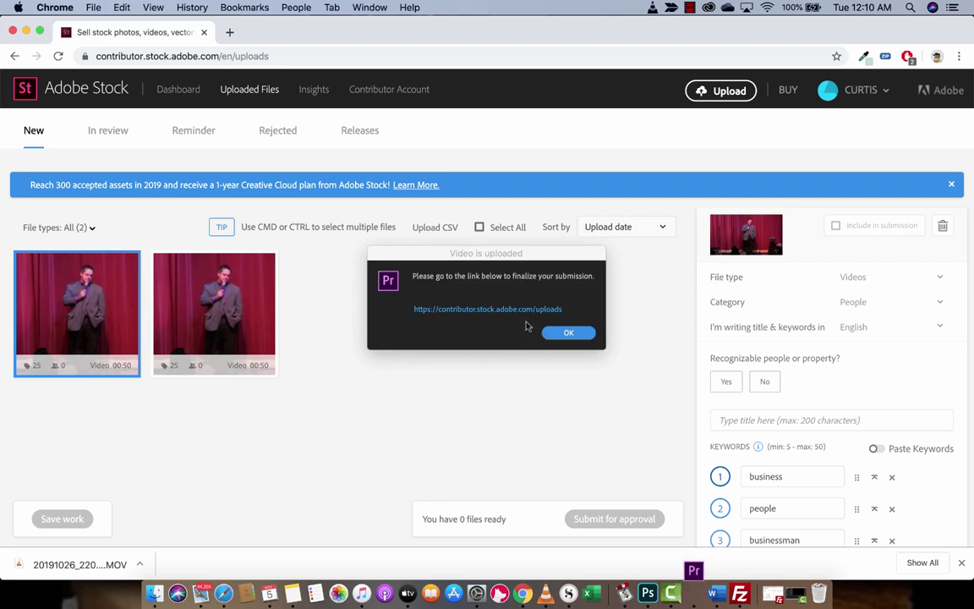
Check the In review and New uploads lists, then dismiss Premiere's 'Video is uploaded' notice
click(477, 311)
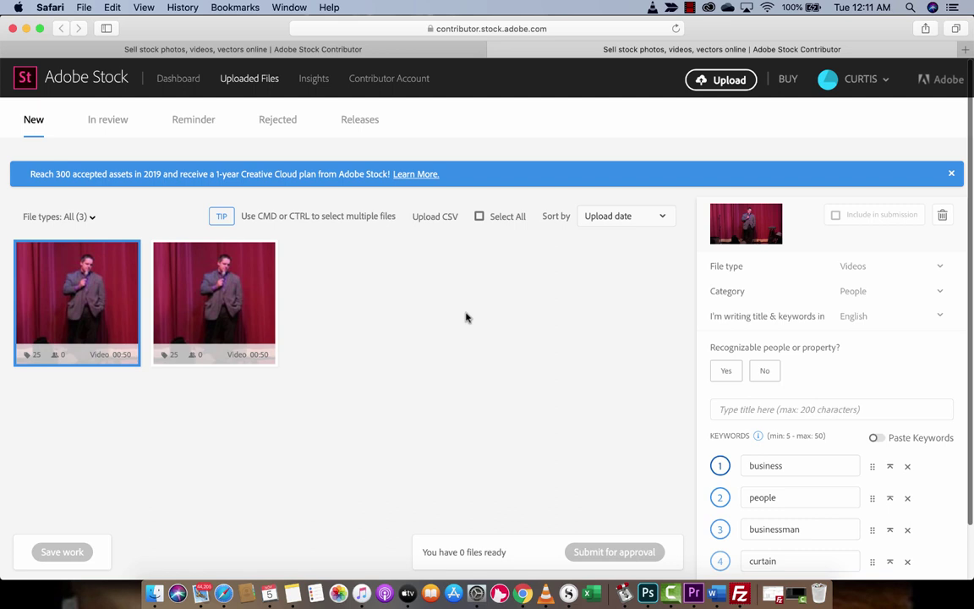
scroll(465, 318, down, 2)
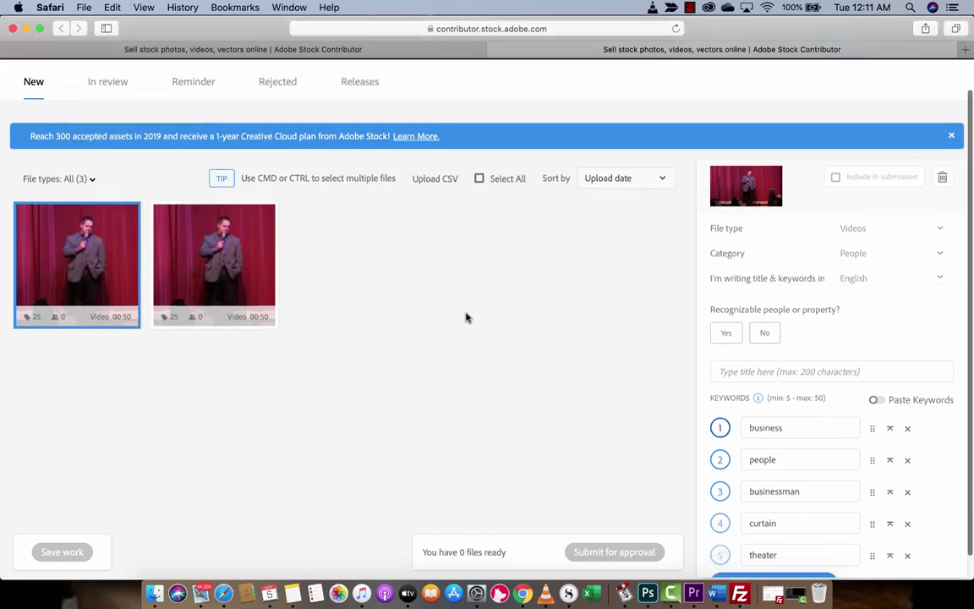
scroll(465, 317, up, 2)
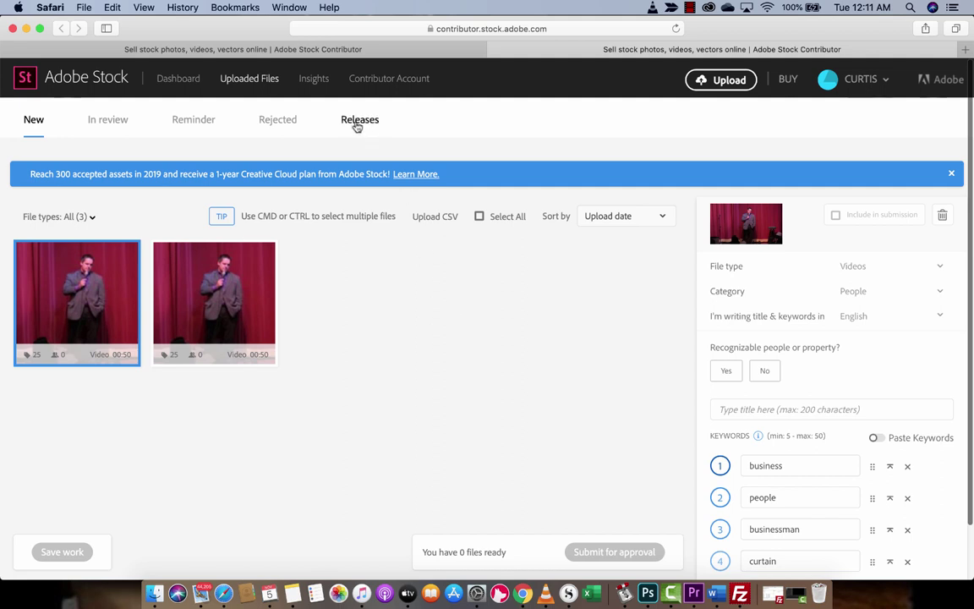
click(127, 123)
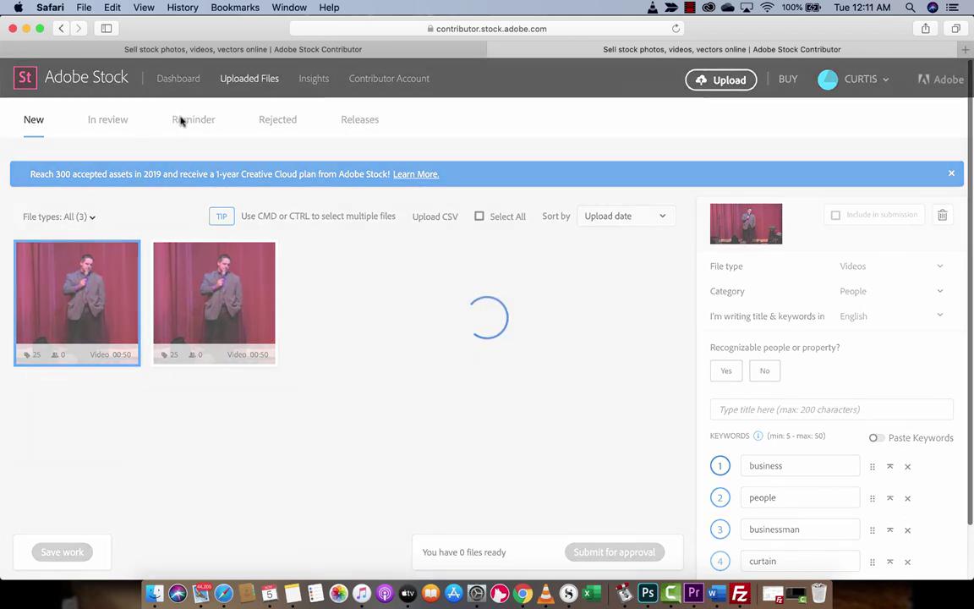
click(29, 120)
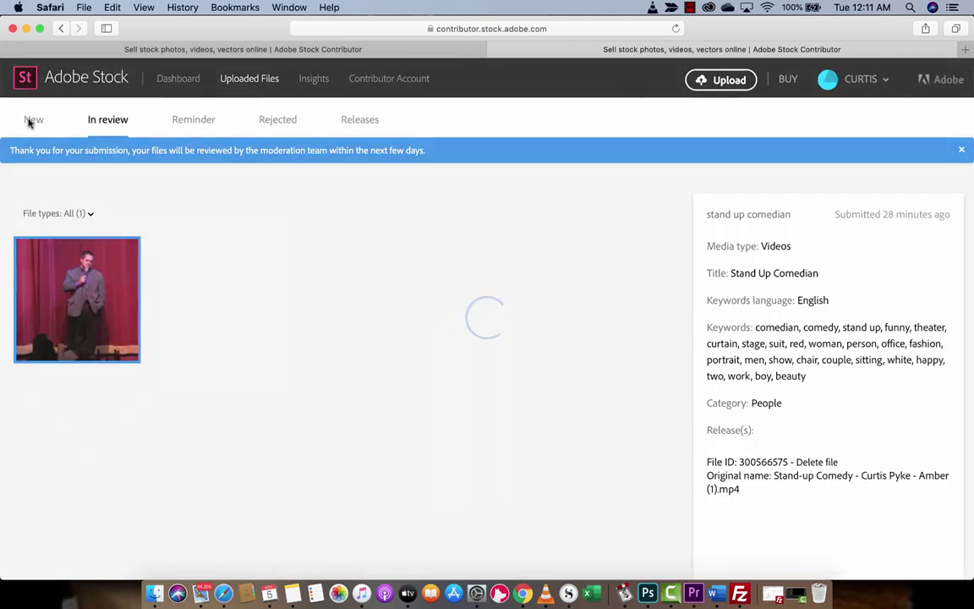
key(super+Tab)
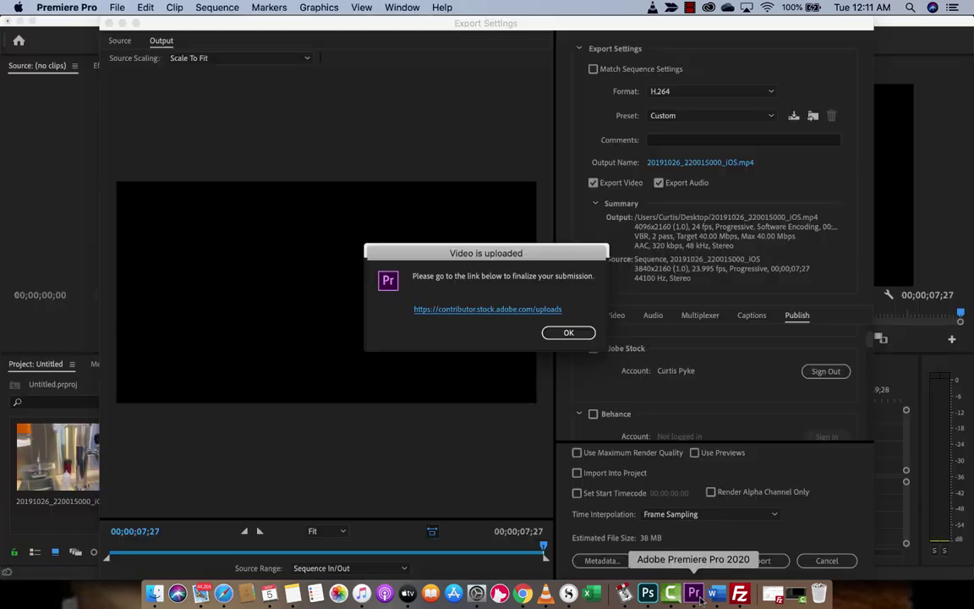
click(569, 334)
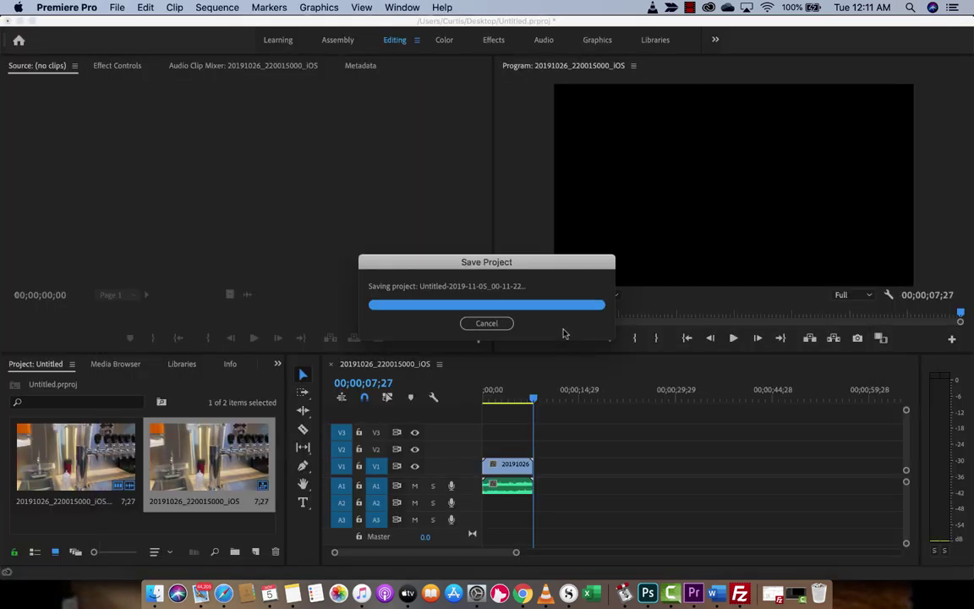
Check the file type filter and the Releases, Rejected, In review and New tabs on Adobe Stock
click(227, 595)
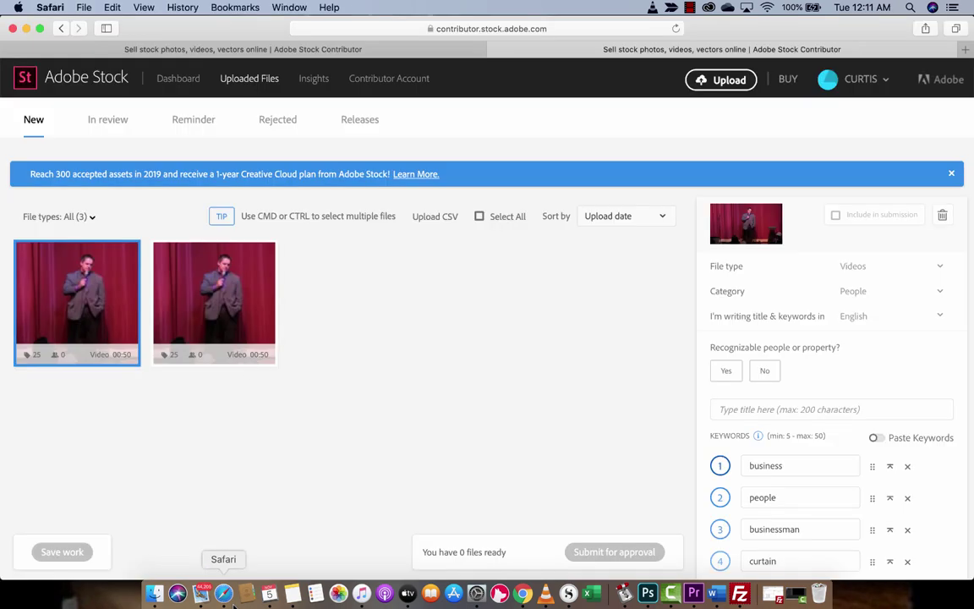
click(91, 217)
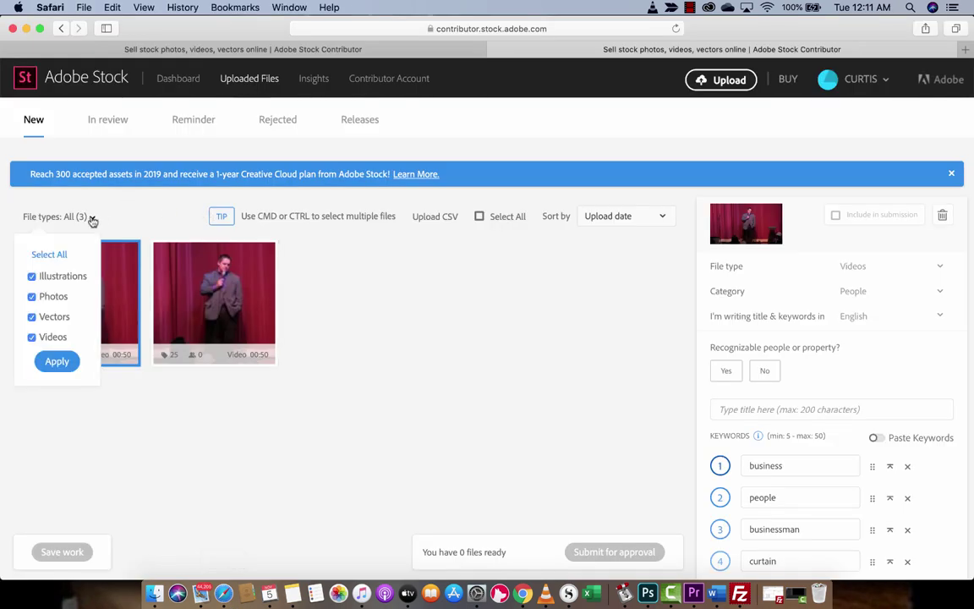
click(361, 121)
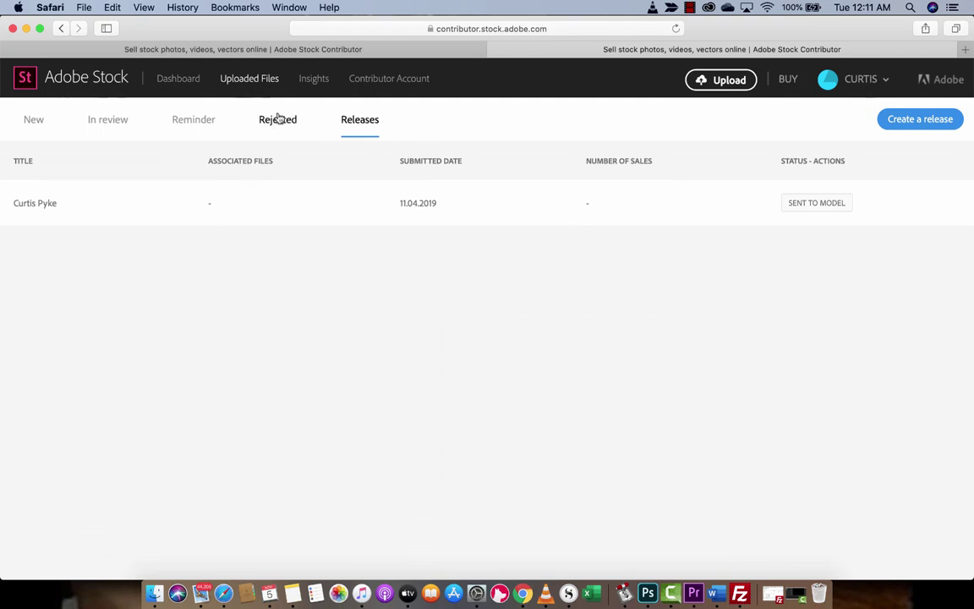
click(279, 119)
click(121, 117)
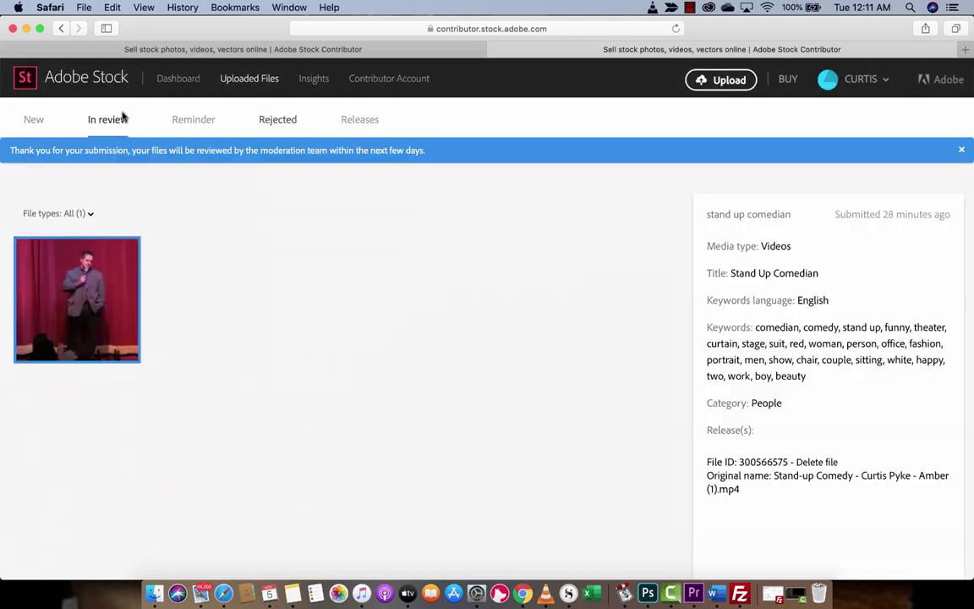
click(38, 119)
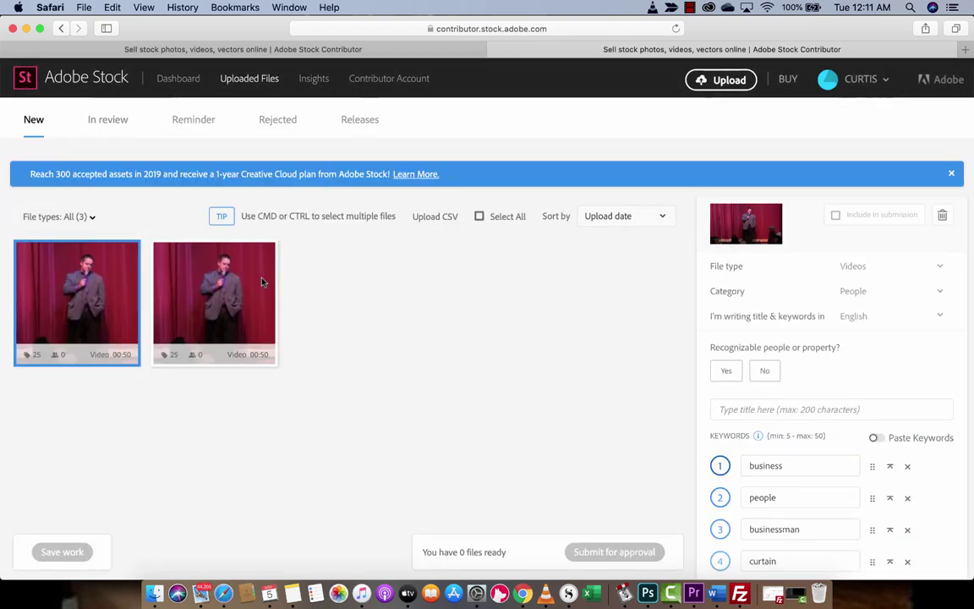
Reload the page and open Uploaded Files so the new 4K beer clip appears
scroll(385, 339, down, 2)
scroll(385, 339, down, 1)
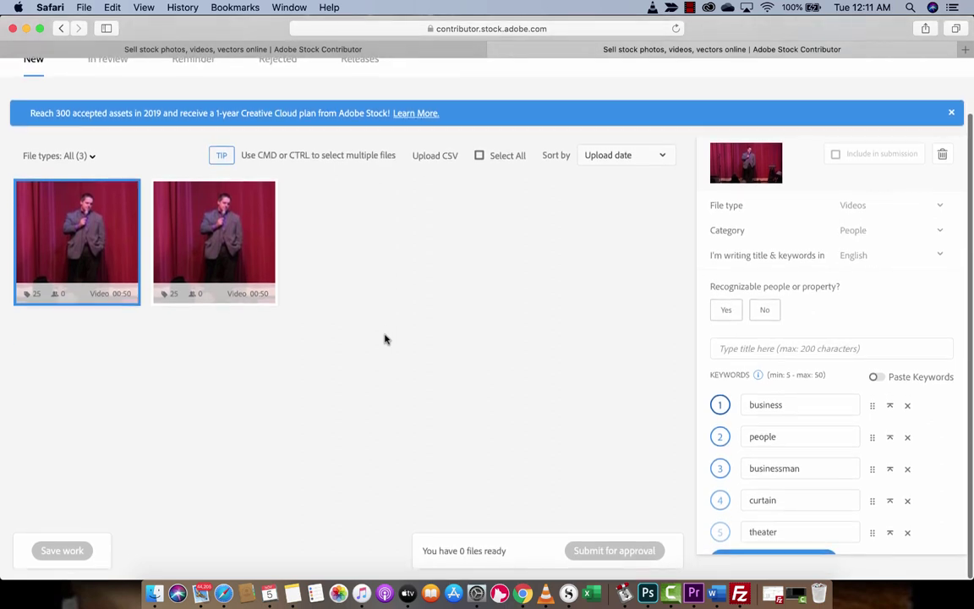
key(super+r)
click(249, 79)
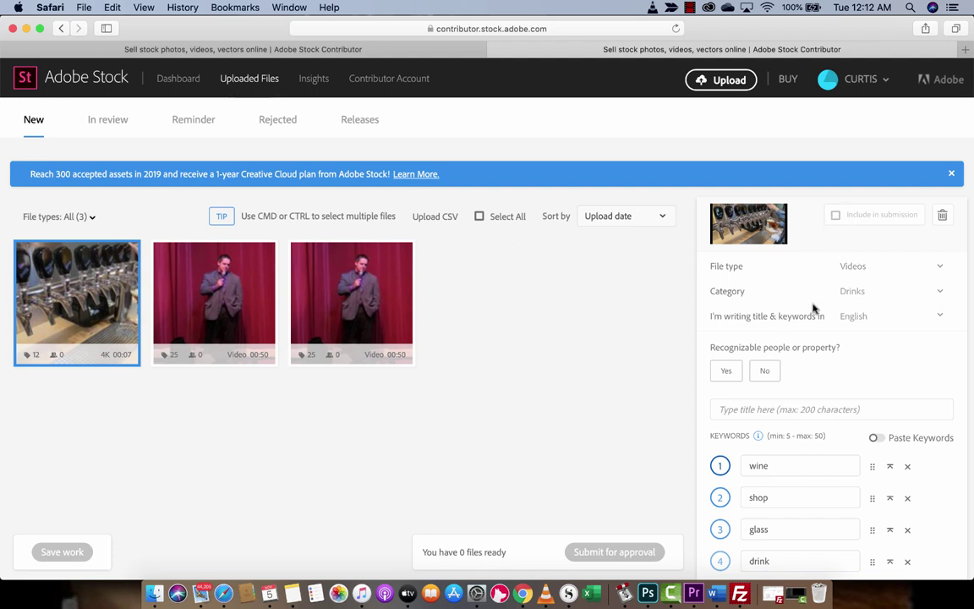
Mark the clip as having no recognizable people and replace the opening keywords with beer
click(766, 372)
scroll(616, 393, down, 2)
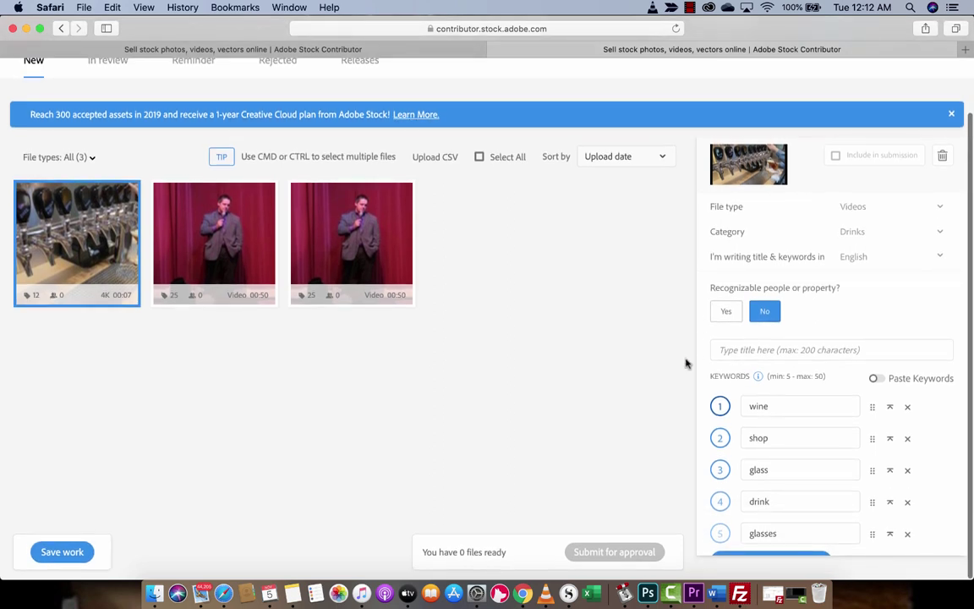
click(764, 346)
click(647, 384)
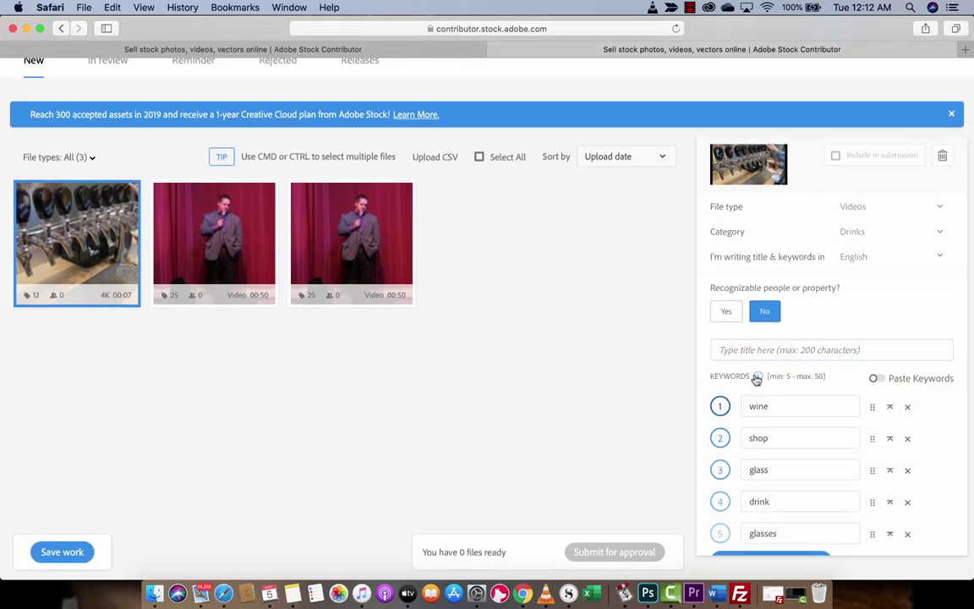
scroll(757, 375, down, 2)
click(772, 343)
double_click(772, 343)
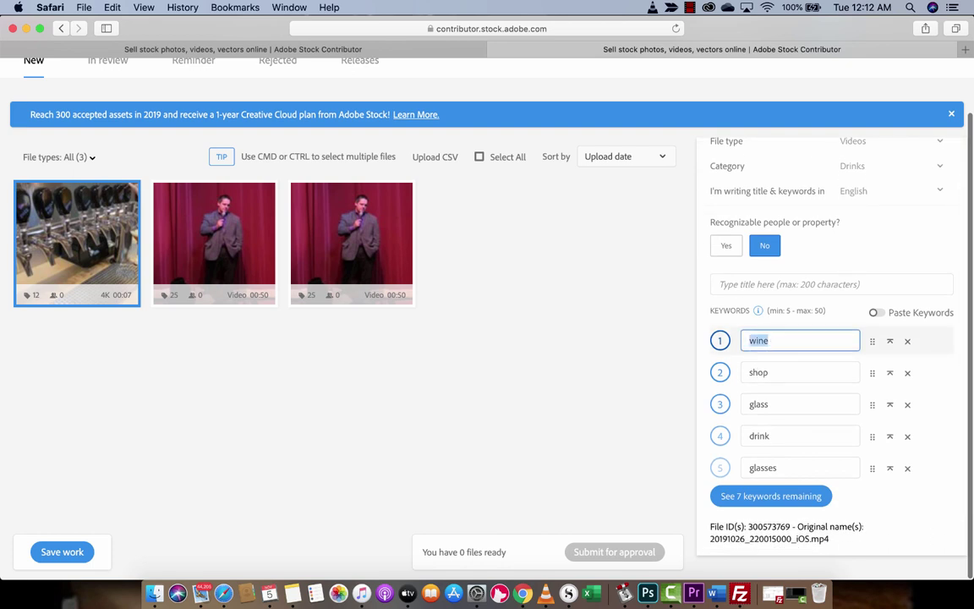
text(beer)
key(Tab)
text(beer)
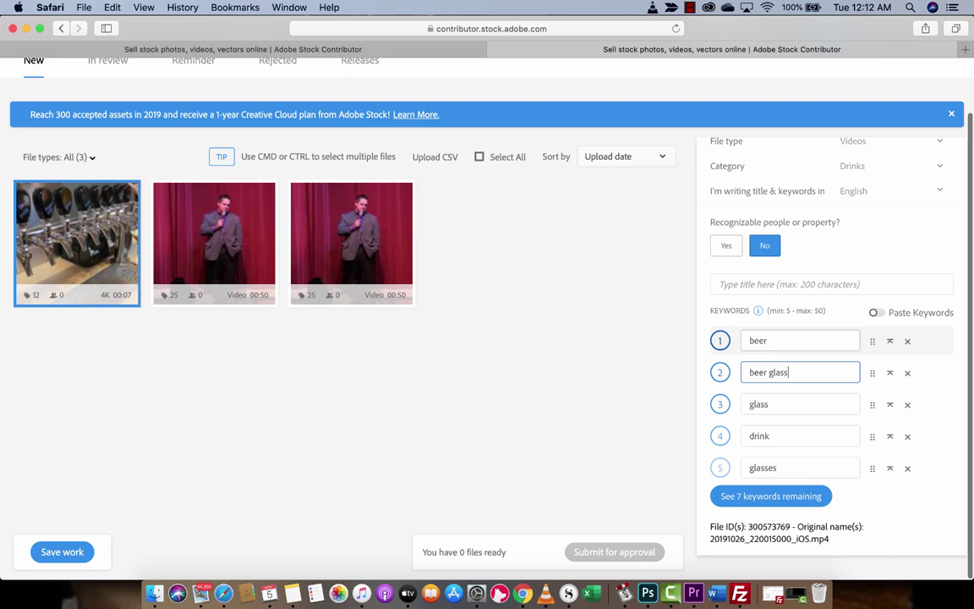
key(Tab)
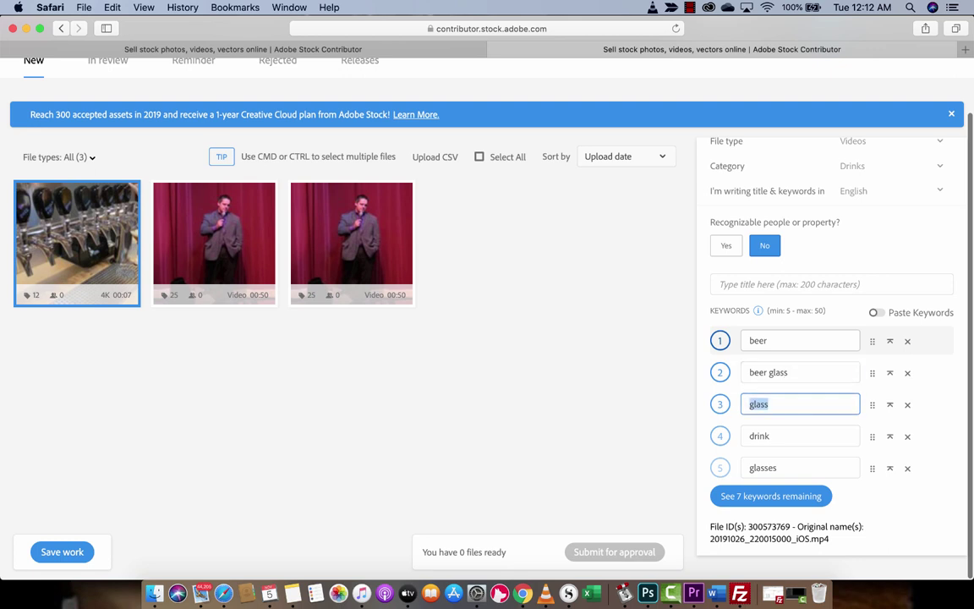
Set the third and fourth keywords to pub and tavern
text(pub)
key(Tab)
text(ta)
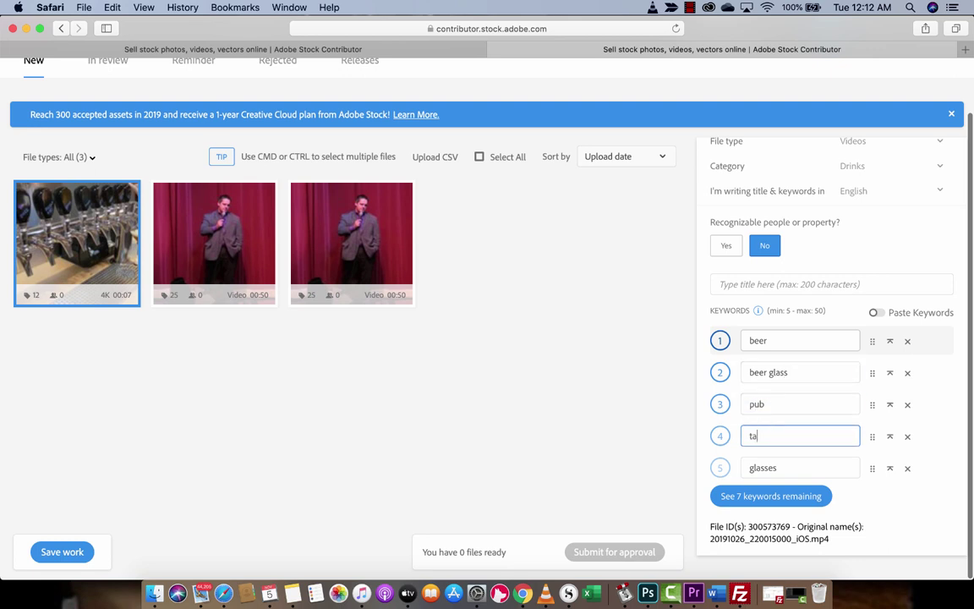
text(n)
key(Tab)
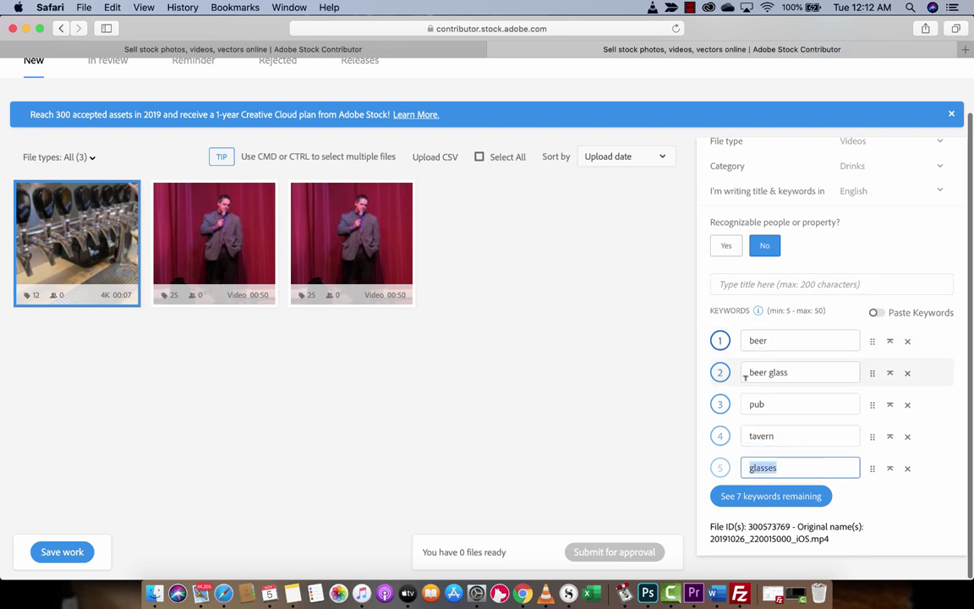
Show all keywords and replace rack with beer glass and shoes with pour beer
scroll(742, 389, down, 2)
click(742, 431)
scroll(773, 372, down, 5)
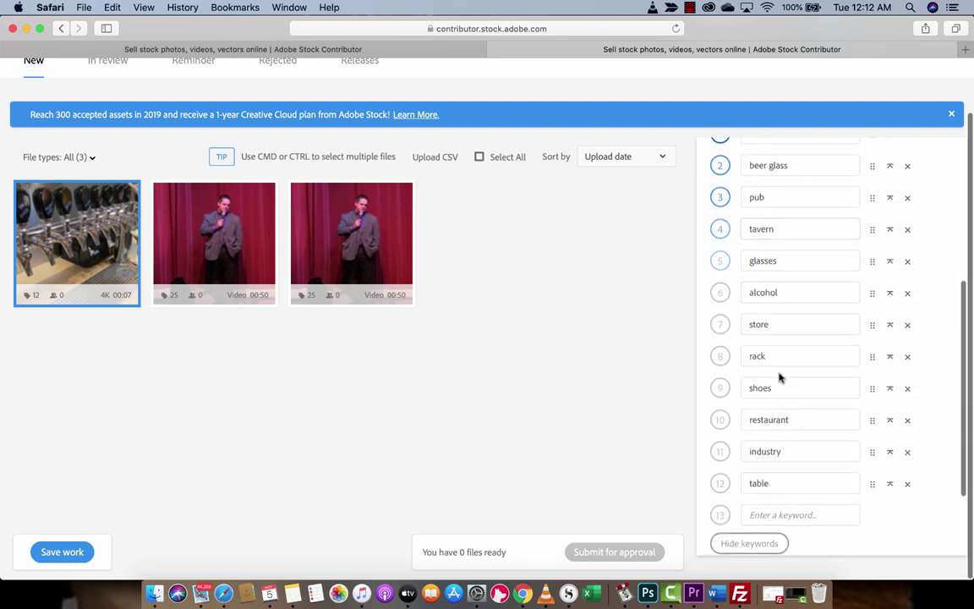
click(774, 305)
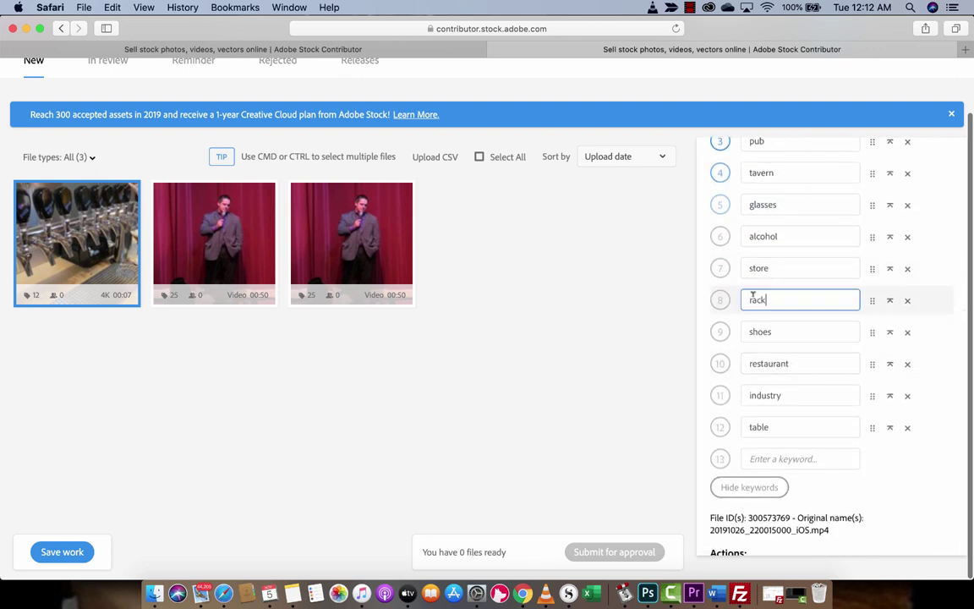
drag(751, 298, 777, 299)
text(beer glass)
double_click(789, 331)
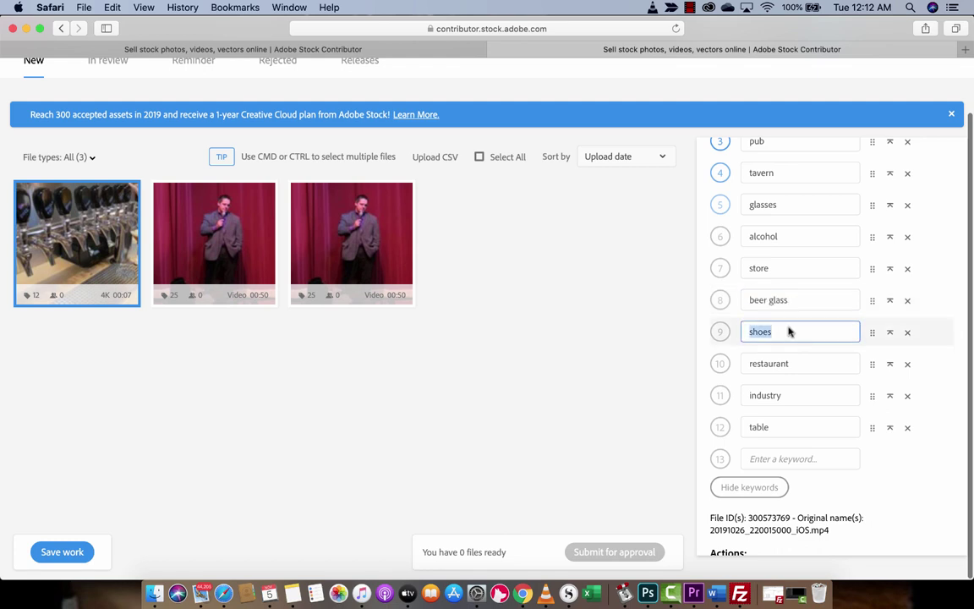
text(pour beer)
Replace restaurant with bar and industry with head, then remove the table keyword
double_click(804, 361)
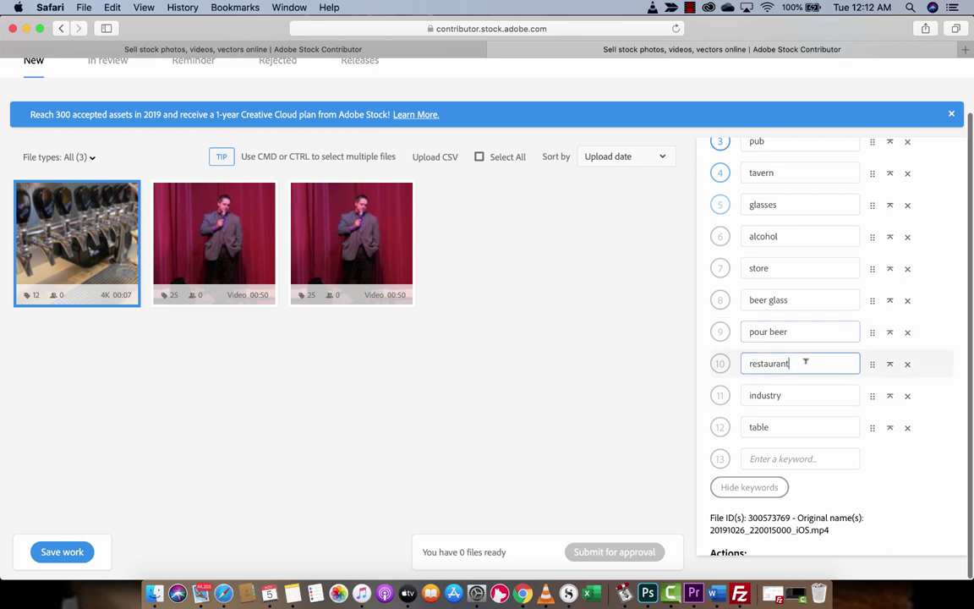
text(pub)
key(BackSpace)
key(BackSpace)
key(BackSpace)
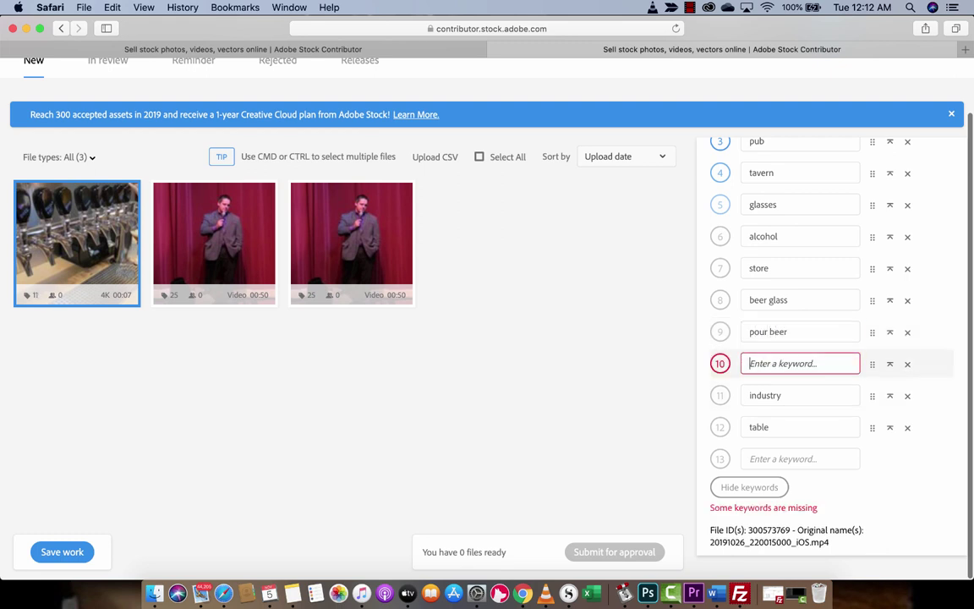
text(bar)
key(Tab)
key(BackSpace)
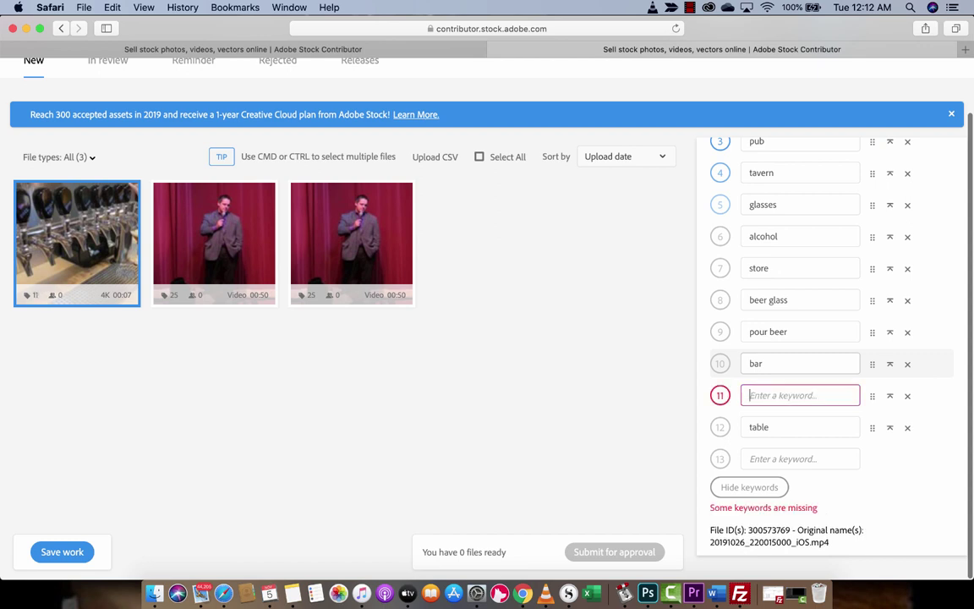
key(Tab)
key(shift+Tab)
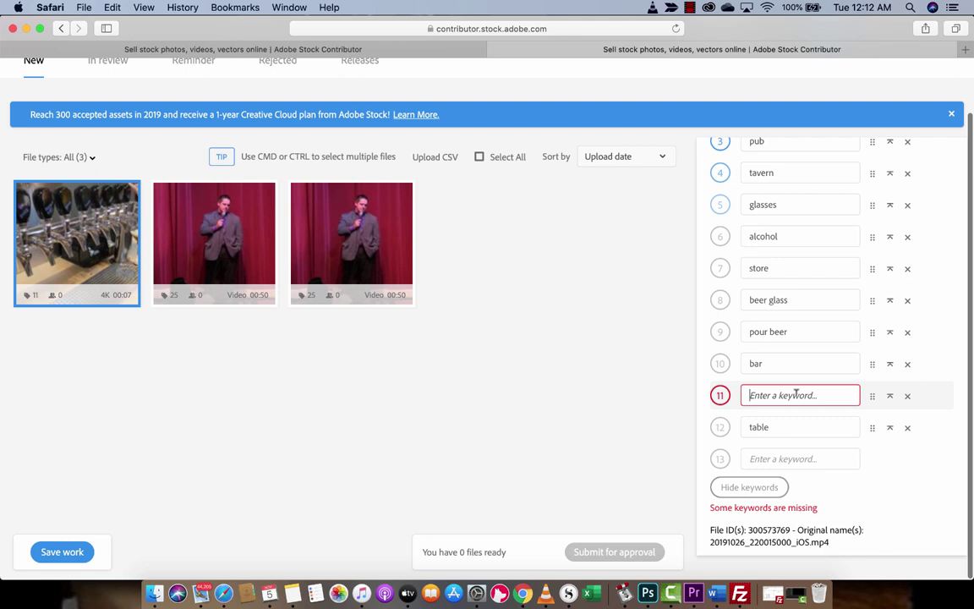
text(head)
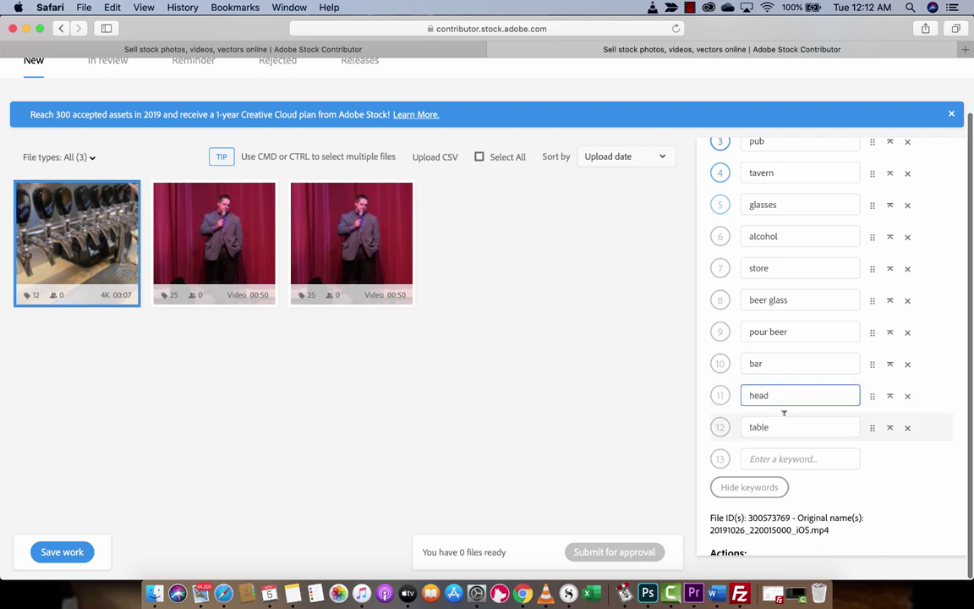
click(779, 427)
click(908, 427)
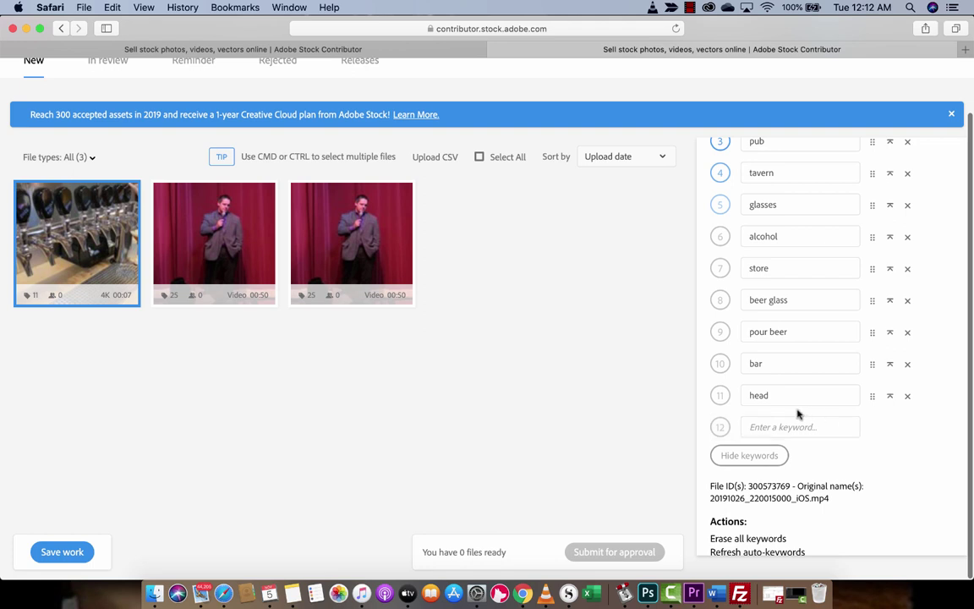
Enter 'Pouring beer' as the beer clip's title in Adobe Stock
scroll(663, 429, up, 5)
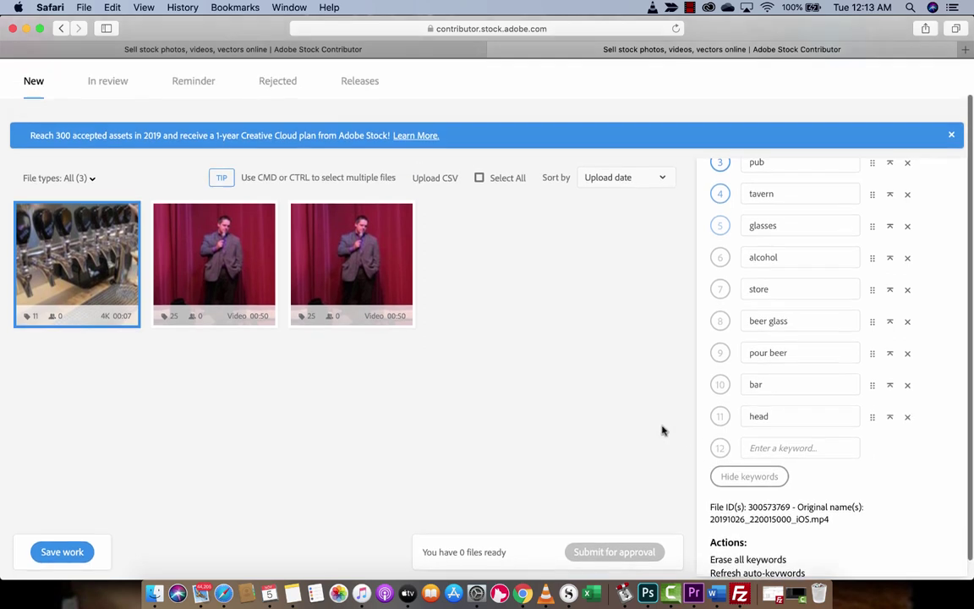
scroll(689, 382, up, 5)
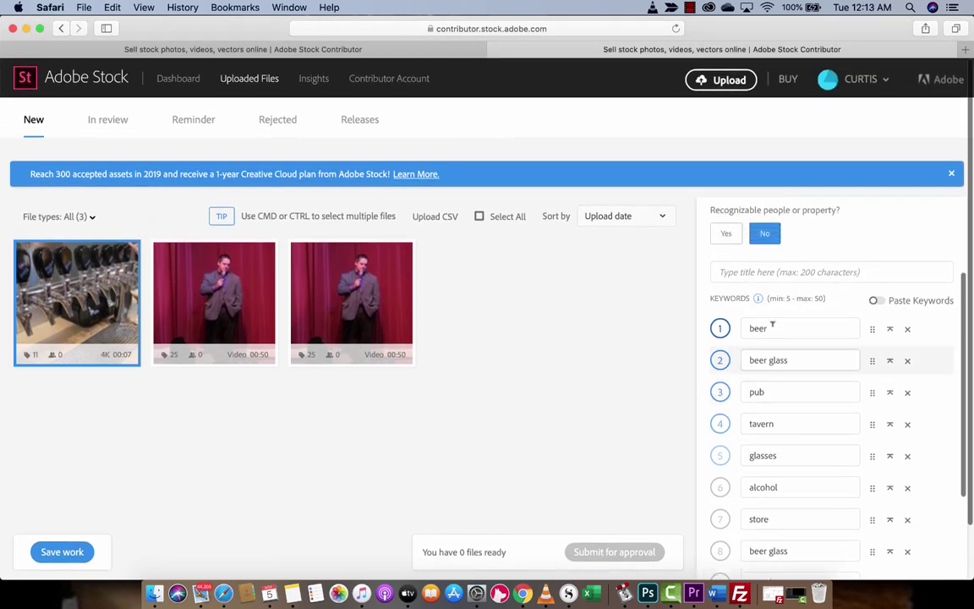
scroll(644, 405, down, 2)
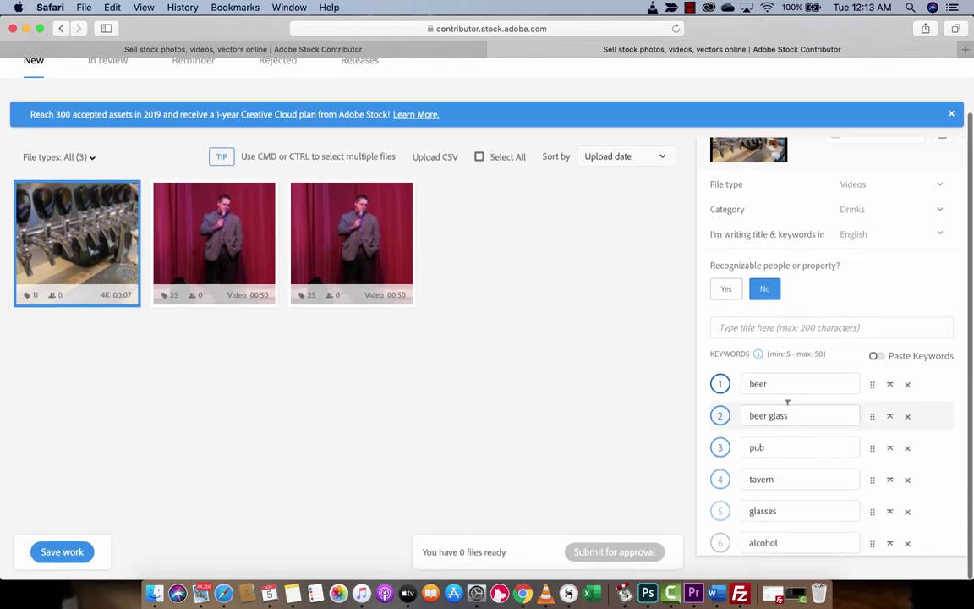
scroll(778, 355, down, 1)
click(767, 277)
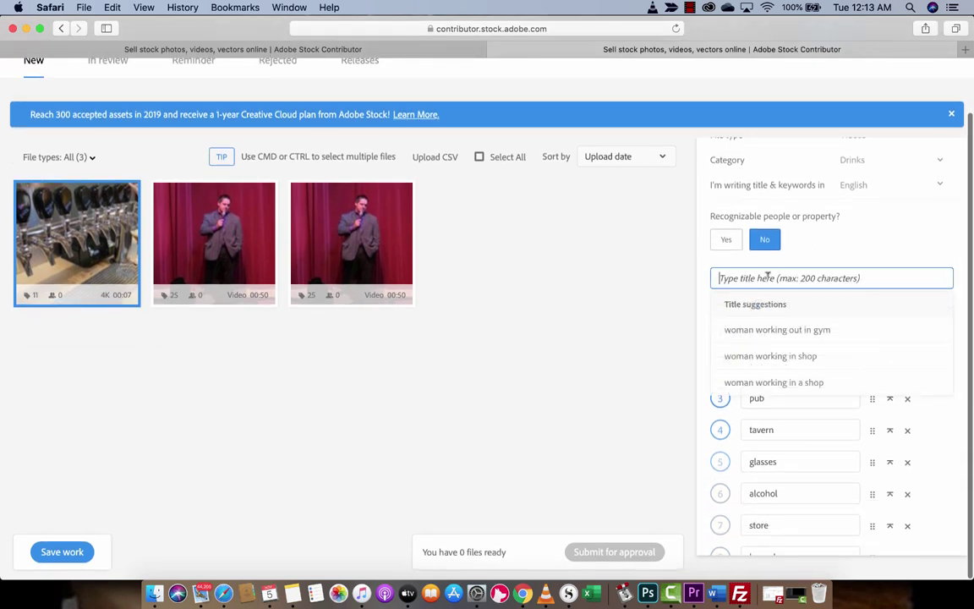
text(I)
key(BackSpace)
text(Pour)
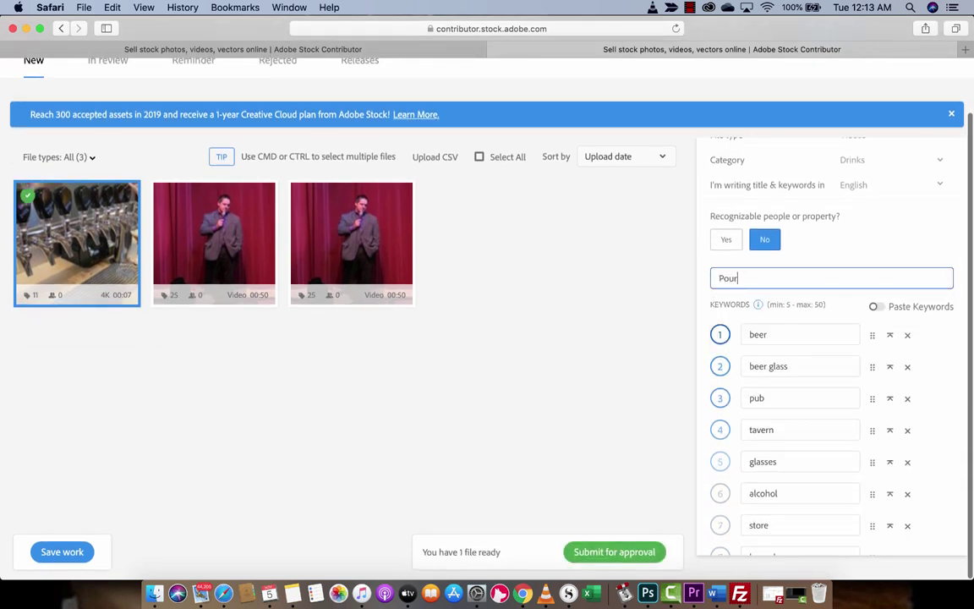
text(ing beer)
Keep the clip's category set to Drinks
scroll(661, 287, up, 3)
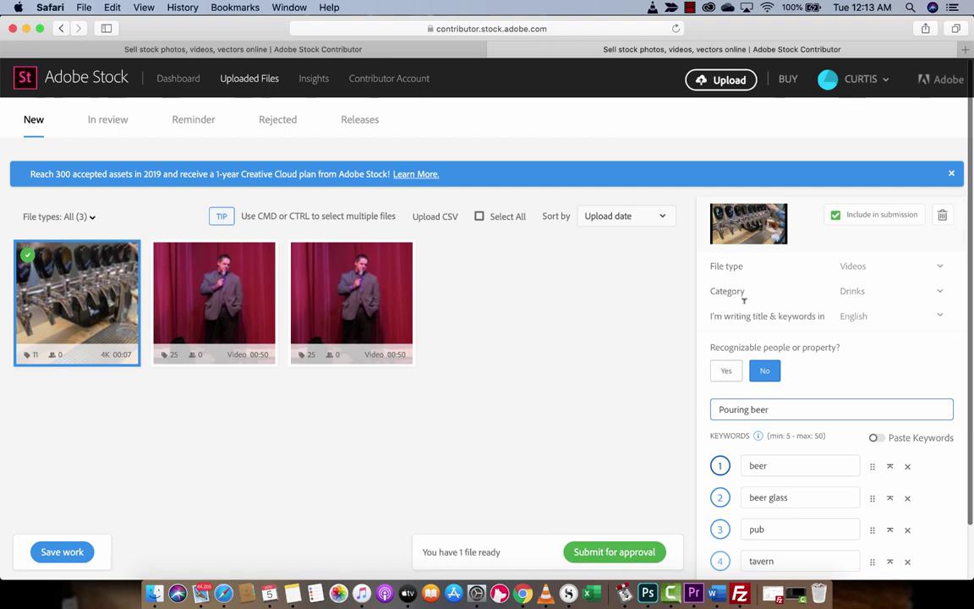
click(879, 291)
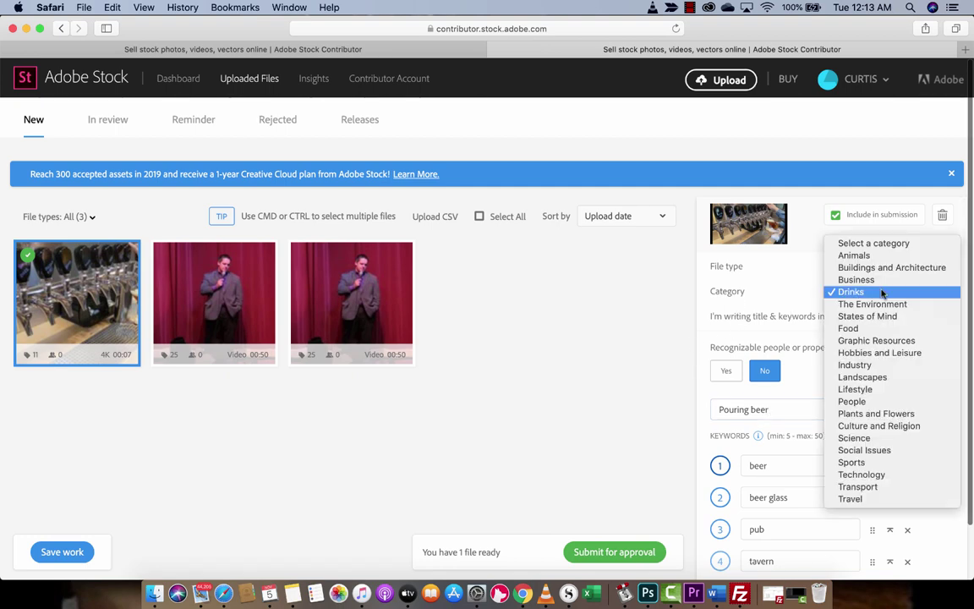
click(881, 292)
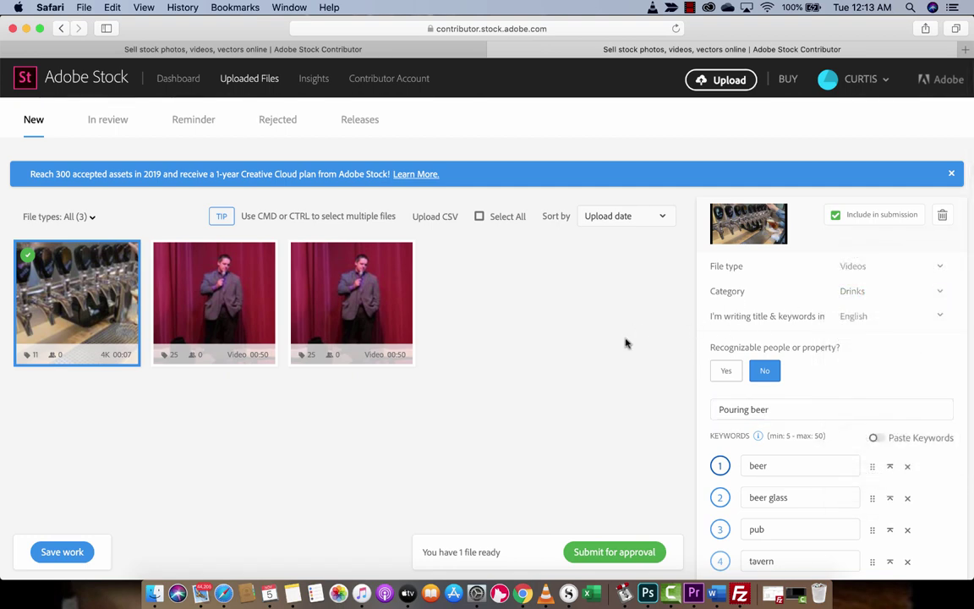
scroll(625, 343, down, 2)
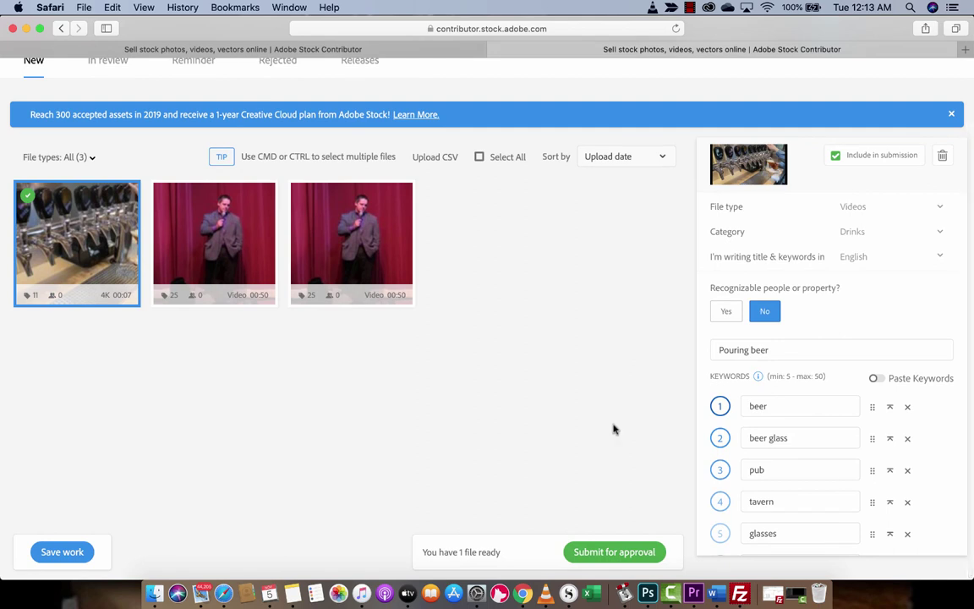
Submit the one ready beer clip for approval and confirm the 'Submit 1 item' dialog
click(598, 552)
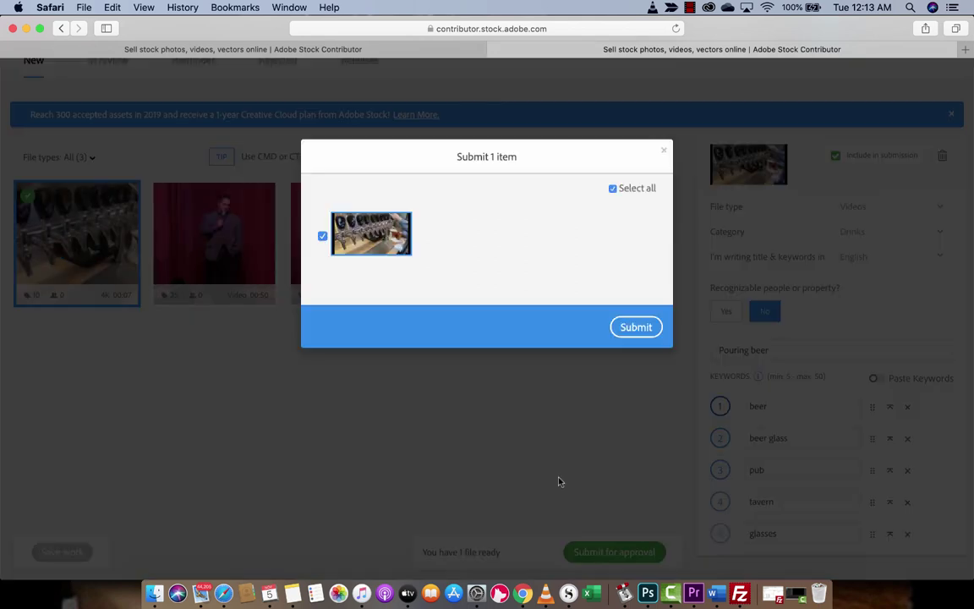
click(636, 327)
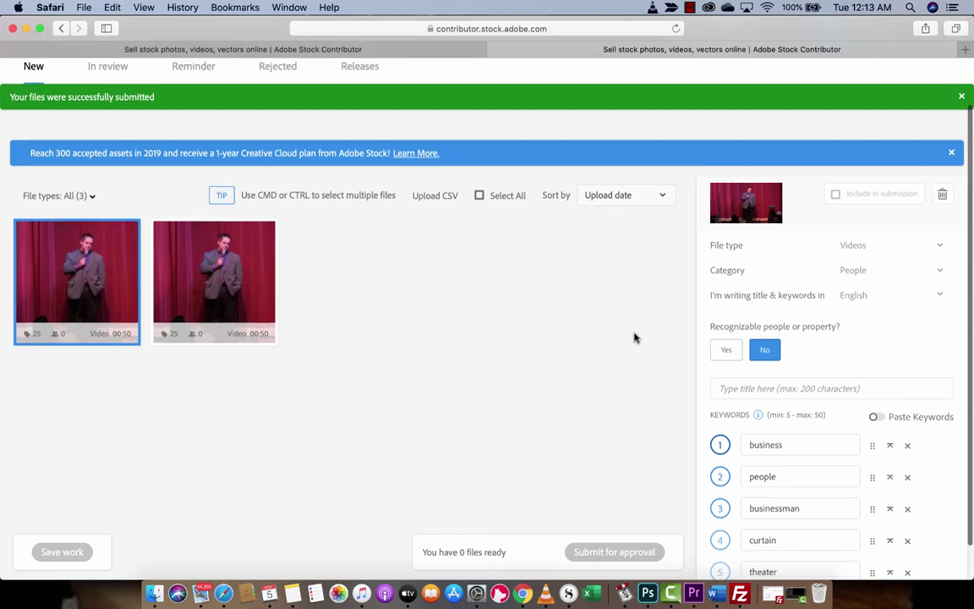
scroll(636, 338, up, 2)
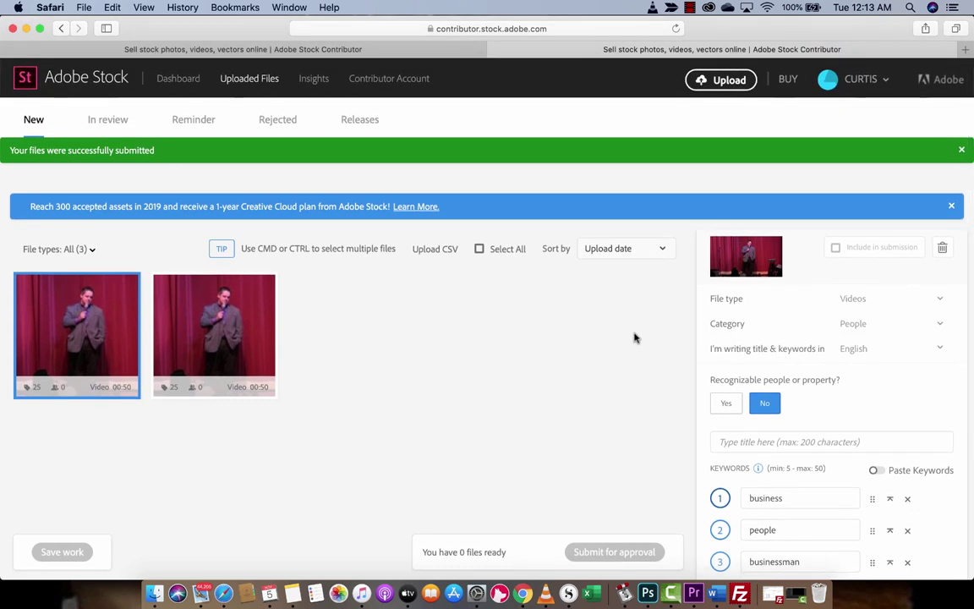
Check the Reminder list, then switch to the In review files
click(206, 119)
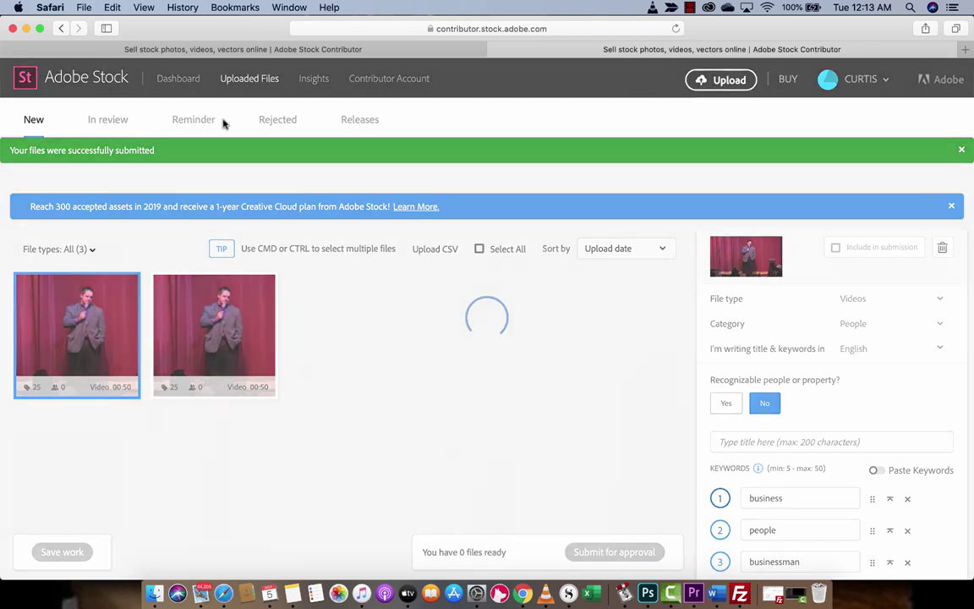
click(110, 124)
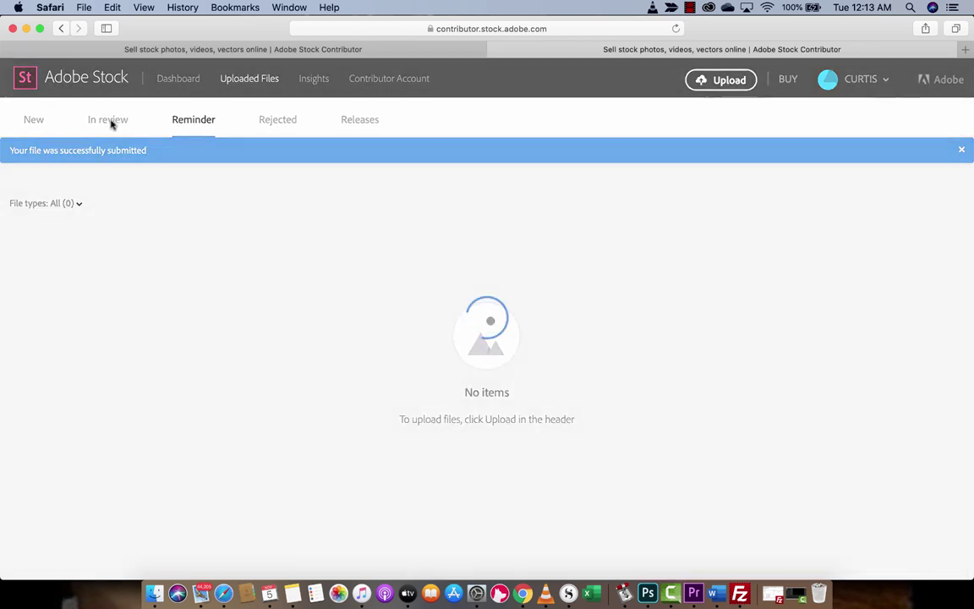